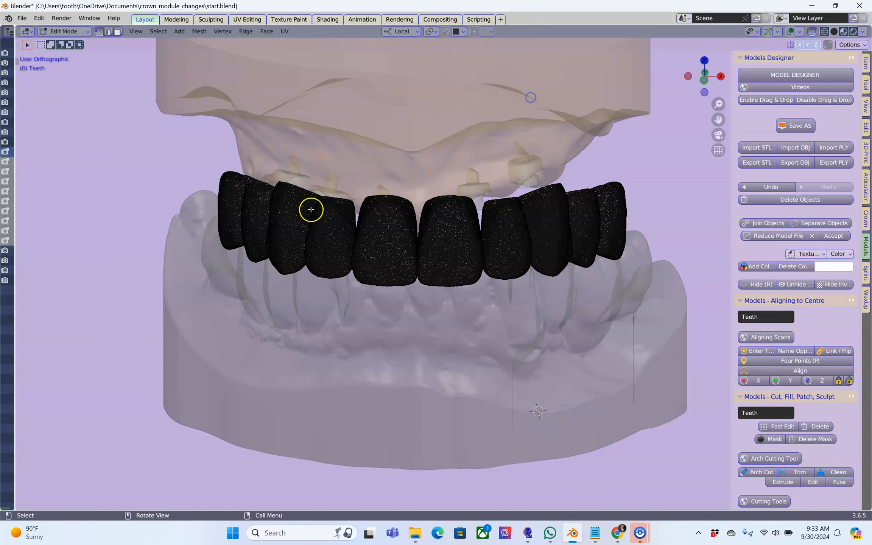
# - Return the teeth to Object Mode and turn off the X-ray display
pyautogui.press('Tab')
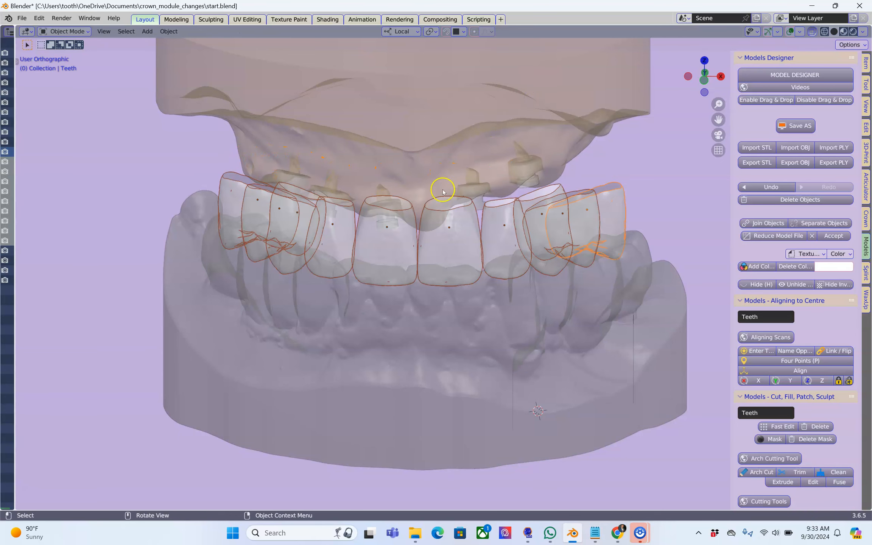
pyautogui.click(813, 32)
pyautogui.moveTo(455, 227)
pyautogui.mouseDown(button='middle')
pyautogui.moveTo(465, 218)
pyautogui.moveTo(456, 225)
pyautogui.mouseUp(button='middle')
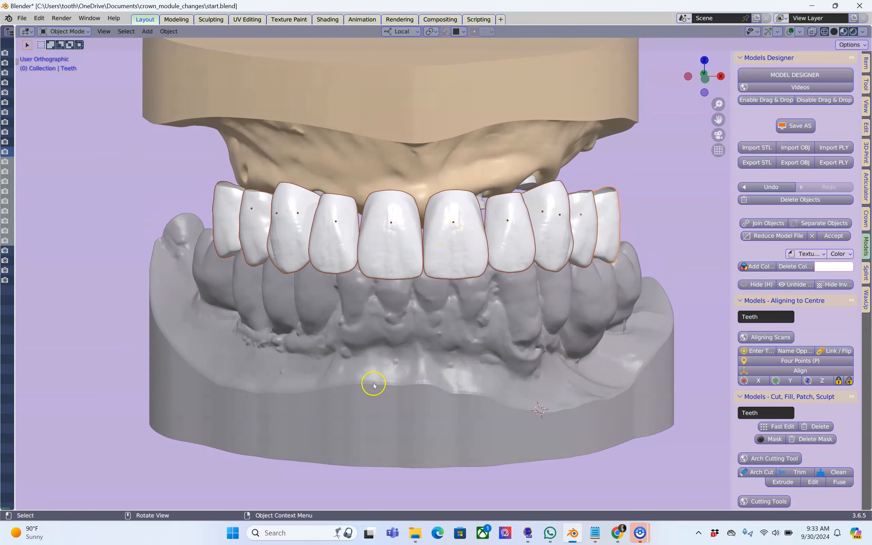
# - Hide the antagonist model and bring up the WaxUp module tools with the sidebar widened
pyautogui.click(409, 364)
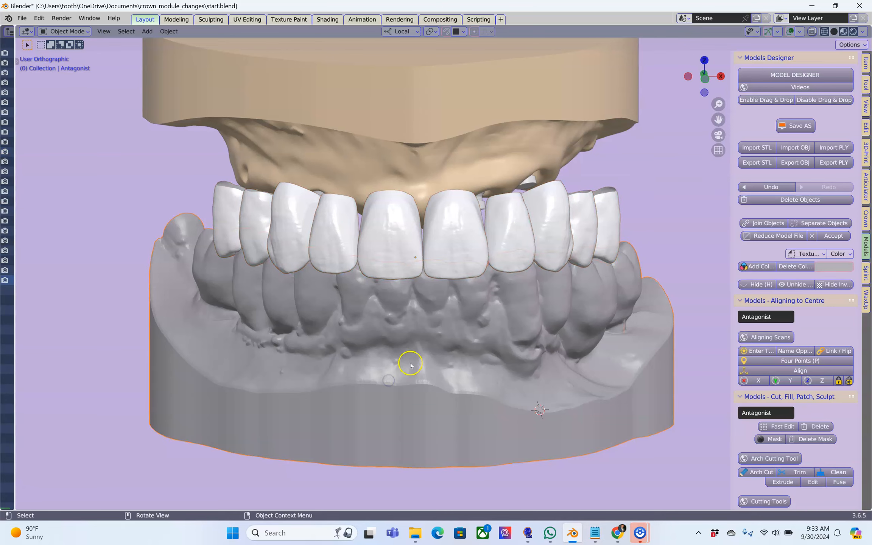
pyautogui.press('h')
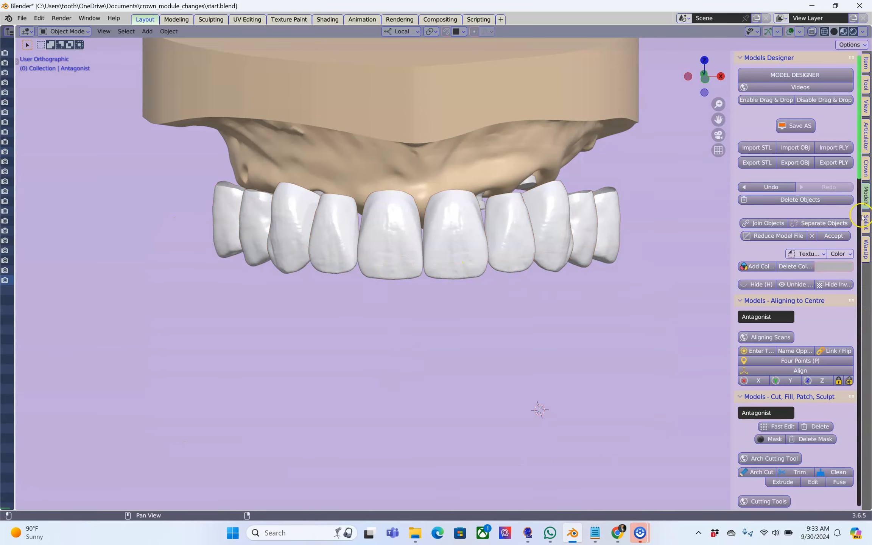
pyautogui.click(866, 249)
pyautogui.moveTo(732, 249); pyautogui.dragTo(399, 314)
pyautogui.moveTo(399, 314); pyautogui.dragTo(397, 229, button='middle')
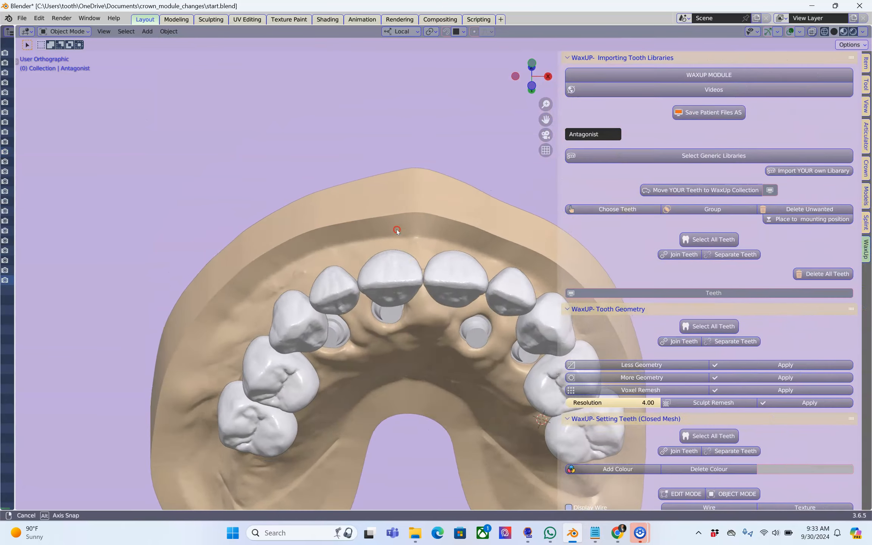
# - Select both upper central incisors together
pyautogui.scroll(3, 424, 305)
pyautogui.moveTo(322, 190); pyautogui.dragTo(351, 176, button='middle')
pyautogui.click(263, 149)
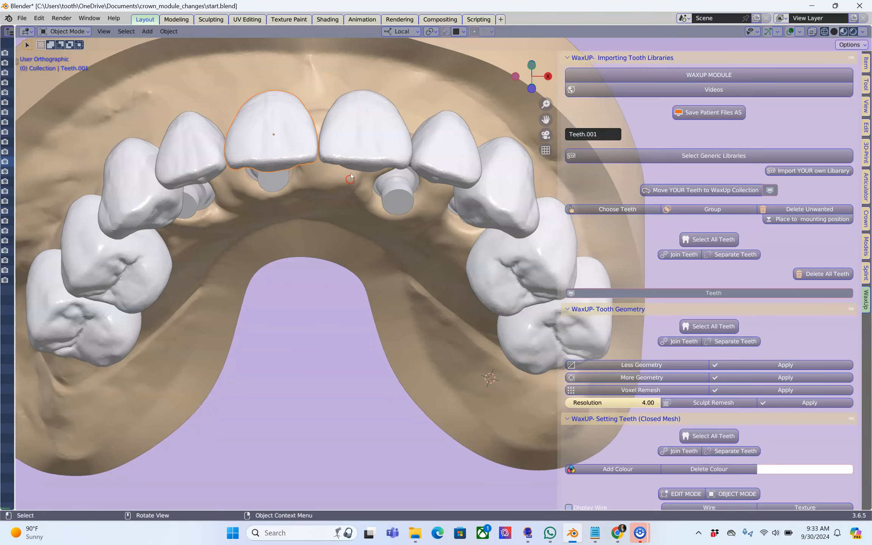
pyautogui.moveTo(340, 218); pyautogui.dragTo(343, 181, button='middle')
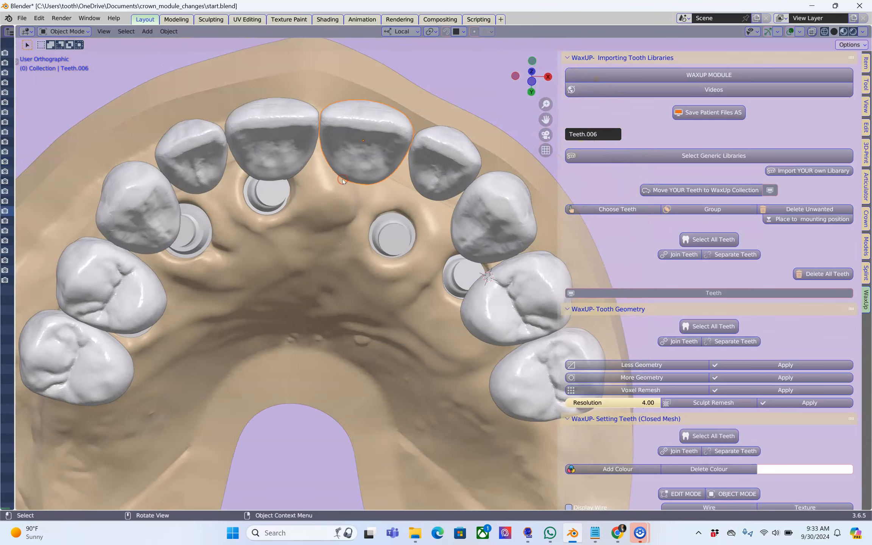
pyautogui.scroll(-3, 342, 178)
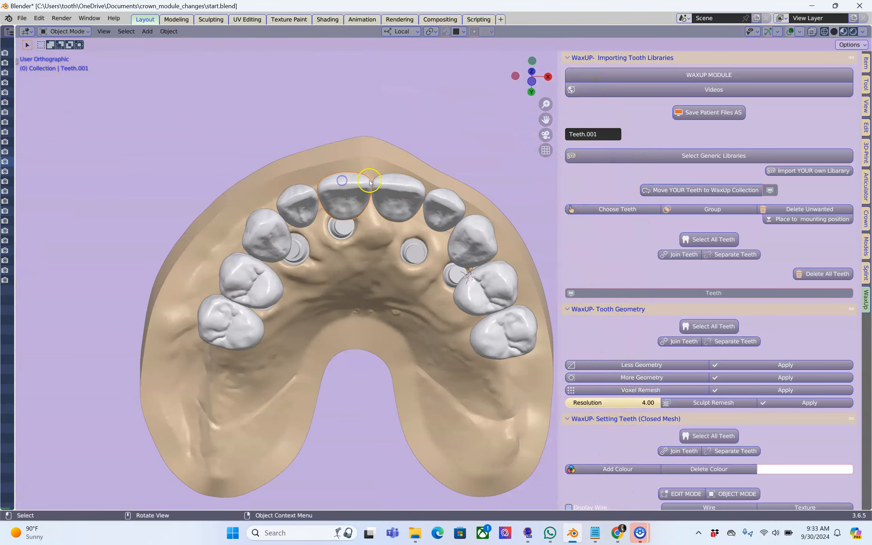
pyautogui.moveTo(350, 174); pyautogui.dragTo(411, 310, button='middle')
pyautogui.scroll(2, 341, 220)
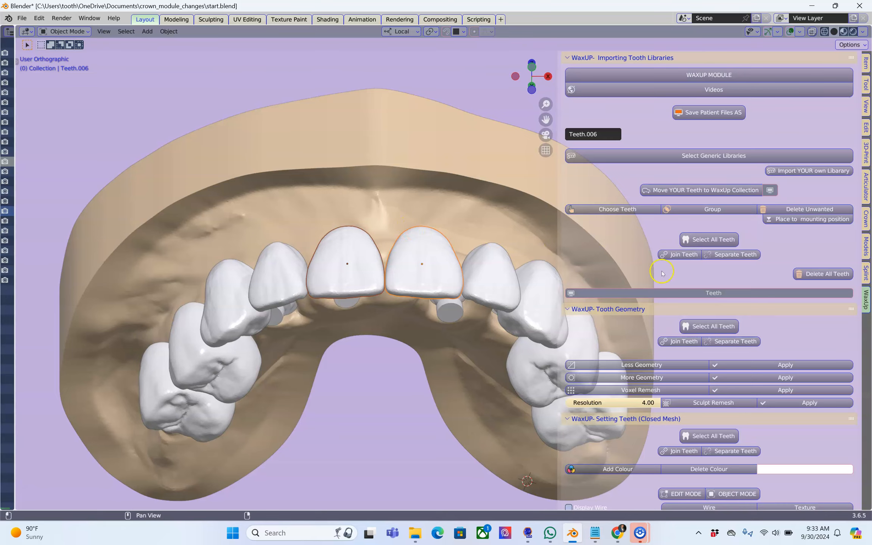
# - Show only the WaxUp Gum Design (Open Mesh) tools and create gum for the two selected central incisors
pyautogui.scroll(-10, 704, 301)
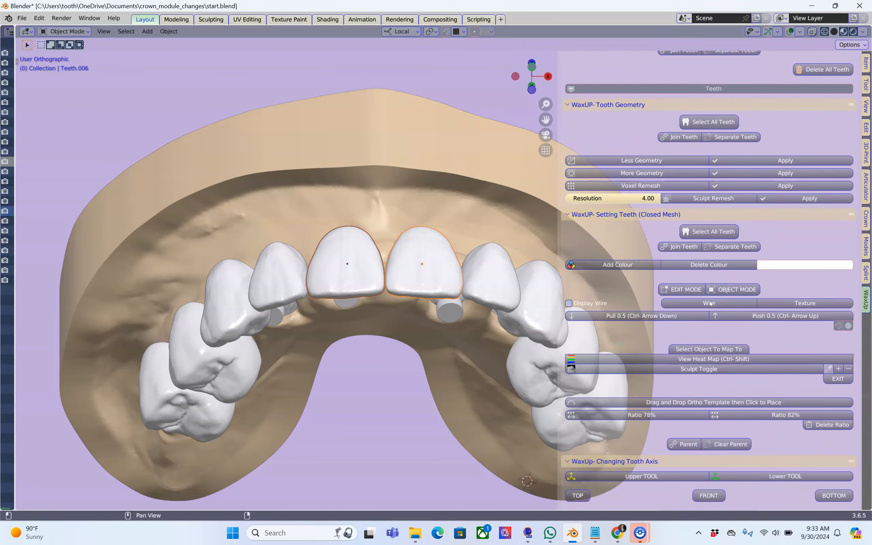
pyautogui.scroll(-15, 711, 303)
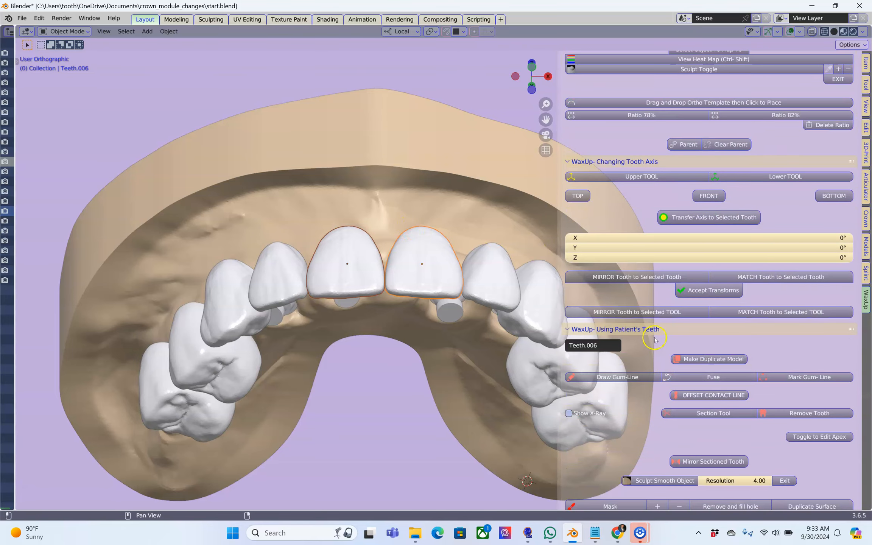
pyautogui.scroll(-20, 655, 340)
pyautogui.keyDown('ctrl'); pyautogui.click(647, 121); pyautogui.keyUp('ctrl')
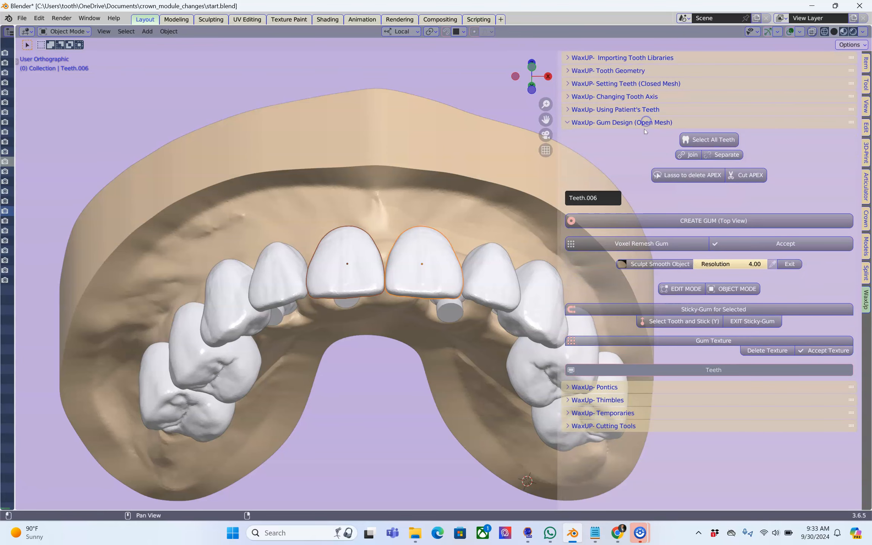
pyautogui.click(688, 224)
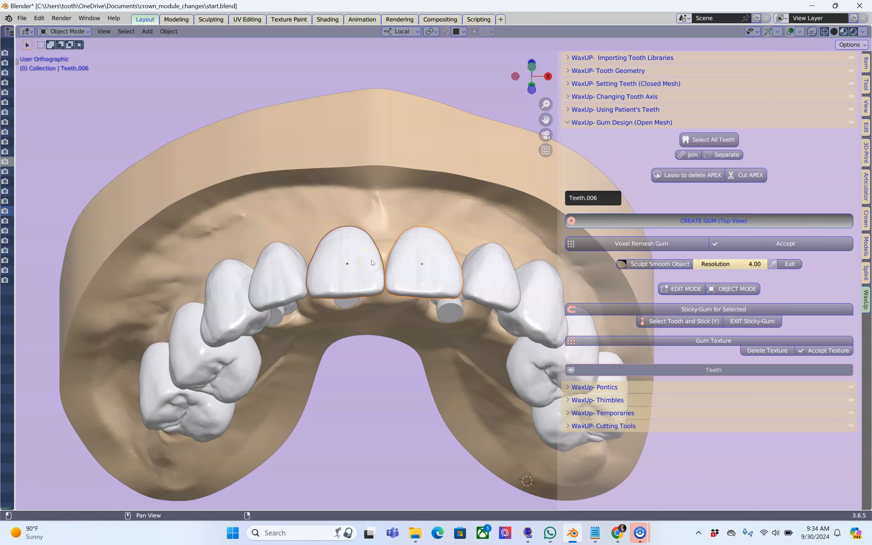
# - Create gum around the lateral incisors on both sides of the central incisors
pyautogui.moveTo(372, 262); pyautogui.dragTo(401, 286, button='middle')
pyautogui.click(282, 275)
pyautogui.moveTo(281, 276); pyautogui.dragTo(405, 259, button='middle')
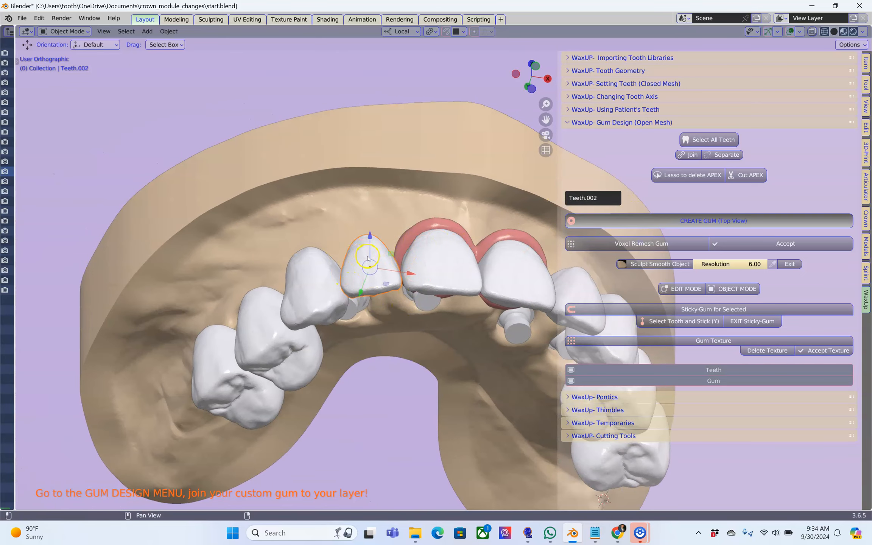
pyautogui.click(420, 269)
pyautogui.moveTo(421, 269); pyautogui.dragTo(407, 295, button='middle')
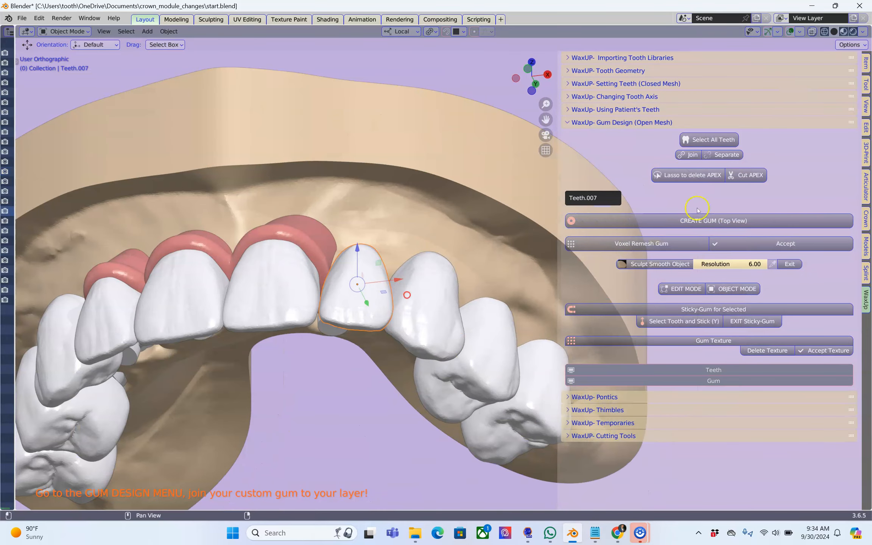
# - Create gum for the remaining canines and posterior teeth on both sides of the arch
pyautogui.moveTo(445, 346); pyautogui.dragTo(489, 352, button='middle')
pyautogui.click(491, 353)
pyautogui.keyDown('shift'); pyautogui.click(461, 316); pyautogui.keyUp('shift')
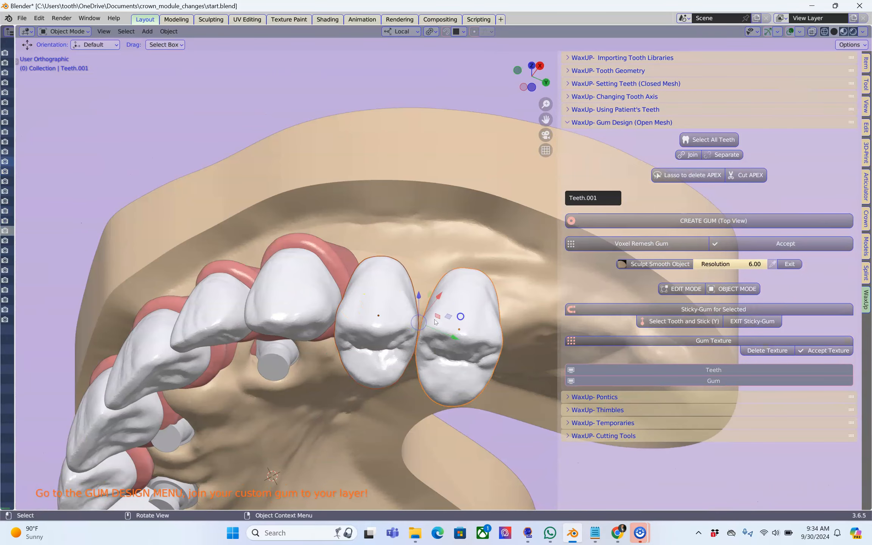
pyautogui.moveTo(462, 316); pyautogui.dragTo(420, 310, button='middle')
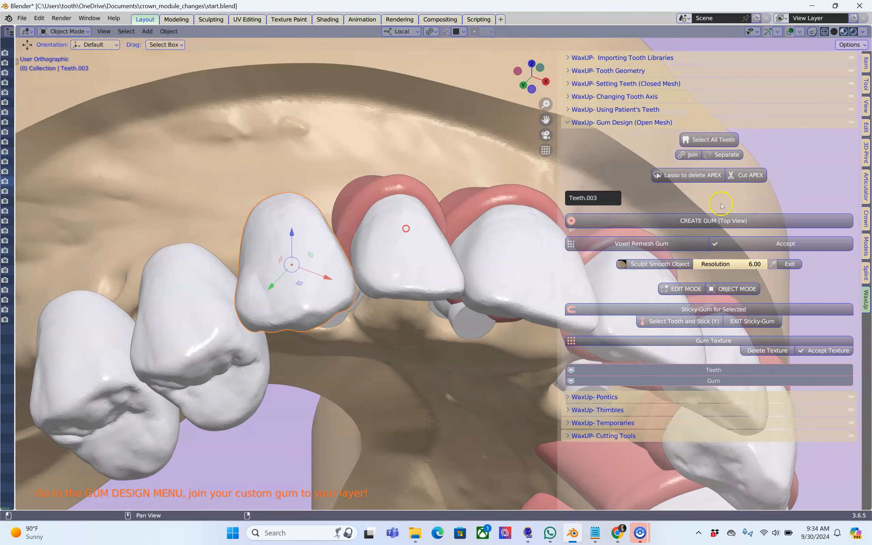
pyautogui.click(405, 290)
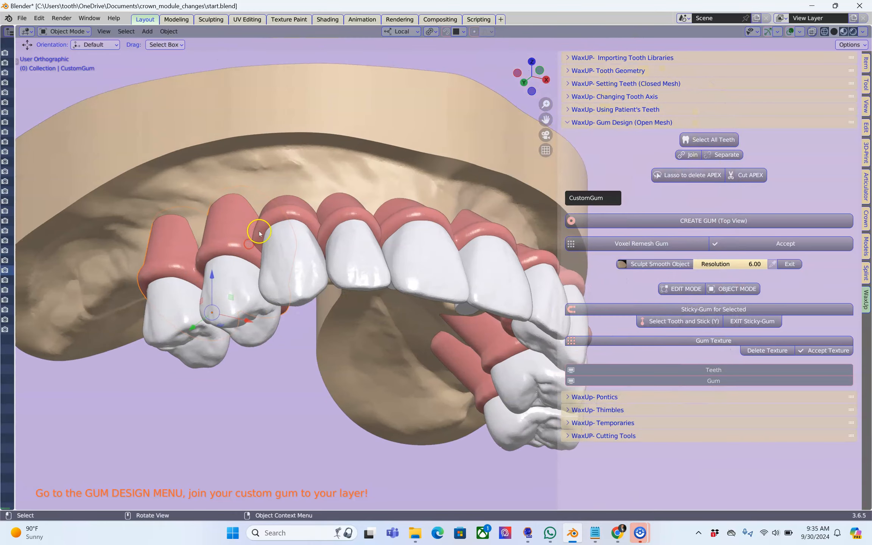
# - Select all the custom gum pieces along the arch and join them into one object
pyautogui.scroll(3, 257, 221)
pyautogui.click(264, 195)
pyautogui.click(327, 194)
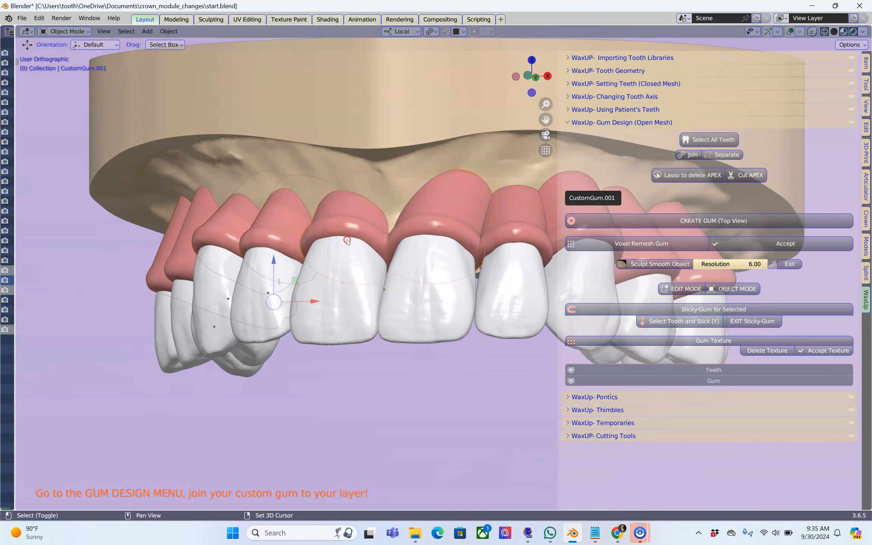
pyautogui.keyDown('shift'); pyautogui.moveTo(347, 241); pyautogui.dragTo(257, 256, button='middle'); pyautogui.keyUp('shift')
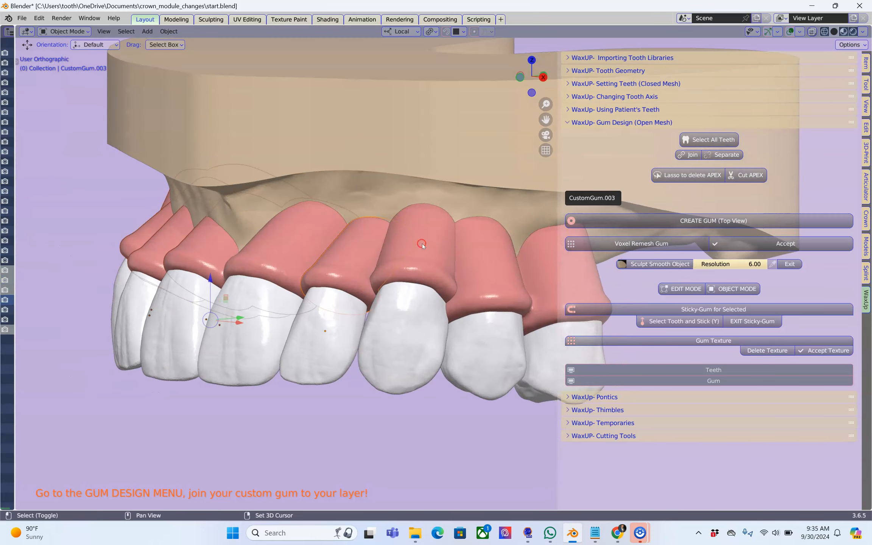
pyautogui.keyDown('shift'); pyautogui.click(423, 242); pyautogui.keyUp('shift')
pyautogui.keyDown('shift'); pyautogui.click(454, 249); pyautogui.keyUp('shift')
pyautogui.click(469, 280)
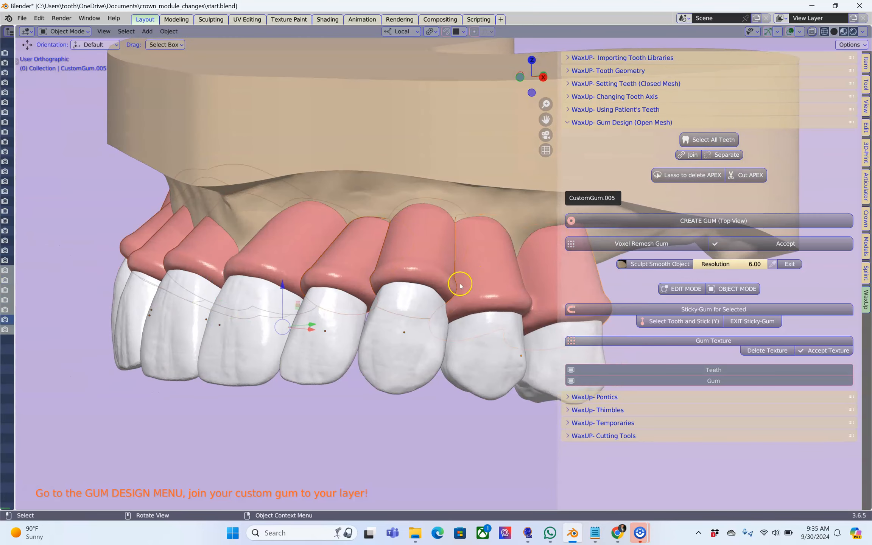
pyautogui.click(686, 155)
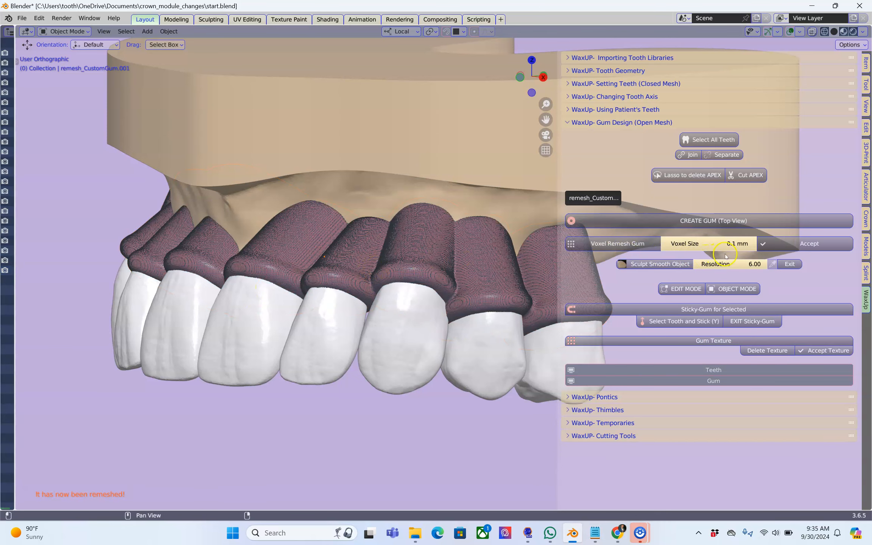
# - Voxel remesh the joined gum with a voxel size of 0.15 mm and accept the result
pyautogui.click(726, 244)
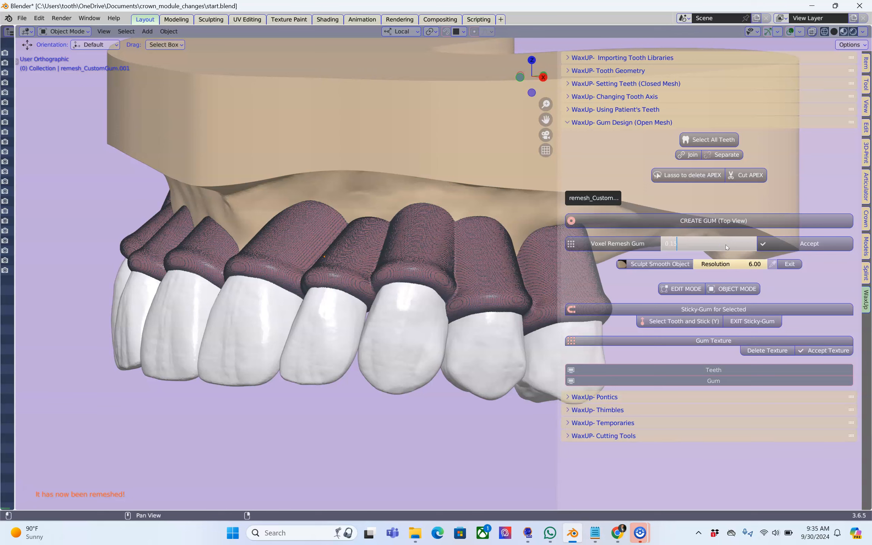
pyautogui.press('Return')
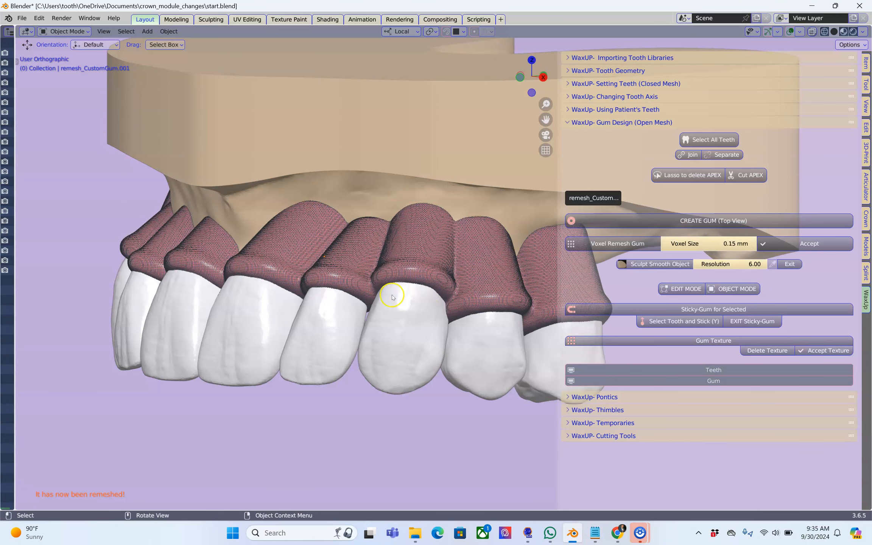
pyautogui.click(832, 244)
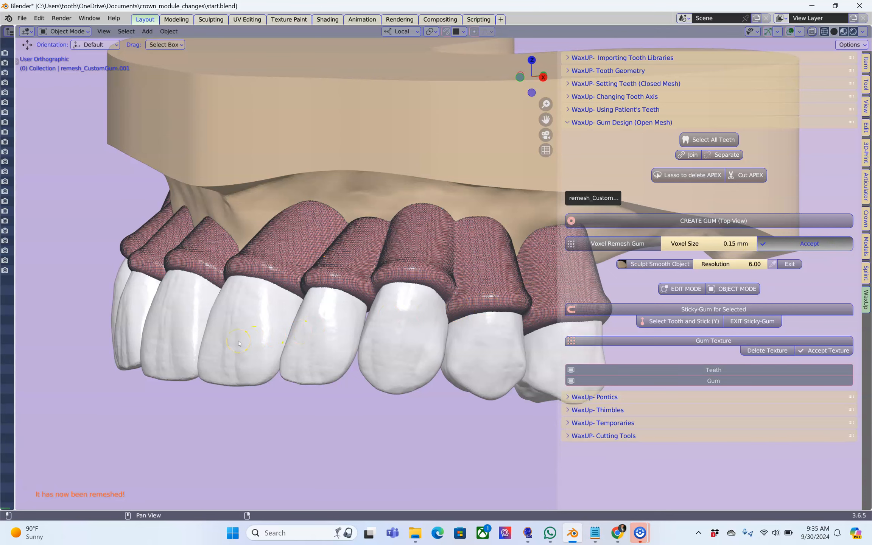
# - Put the joined gum in Edit Mode and pull the long palatal gum extension under the last posterior tooth up toward the tooth
pyautogui.moveTo(243, 343); pyautogui.dragTo(394, 363, button='middle')
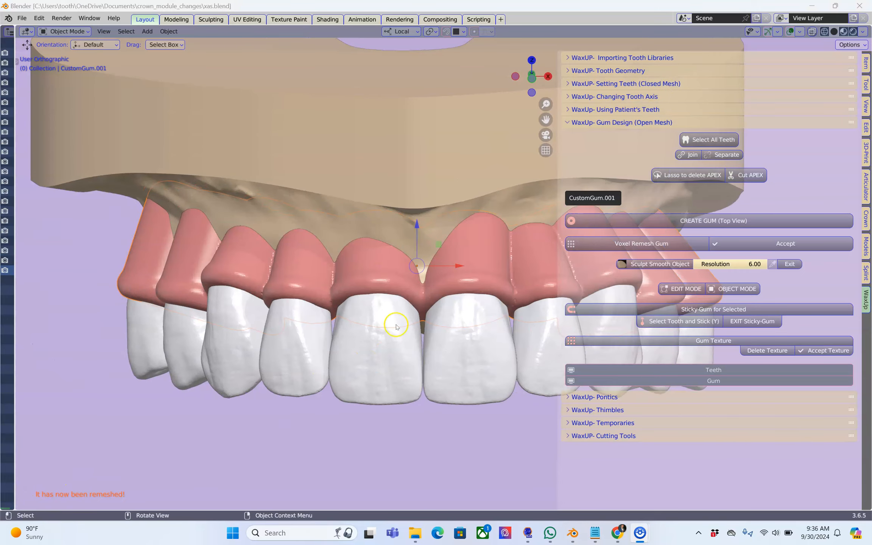
pyautogui.moveTo(389, 322); pyautogui.dragTo(386, 200, button='middle')
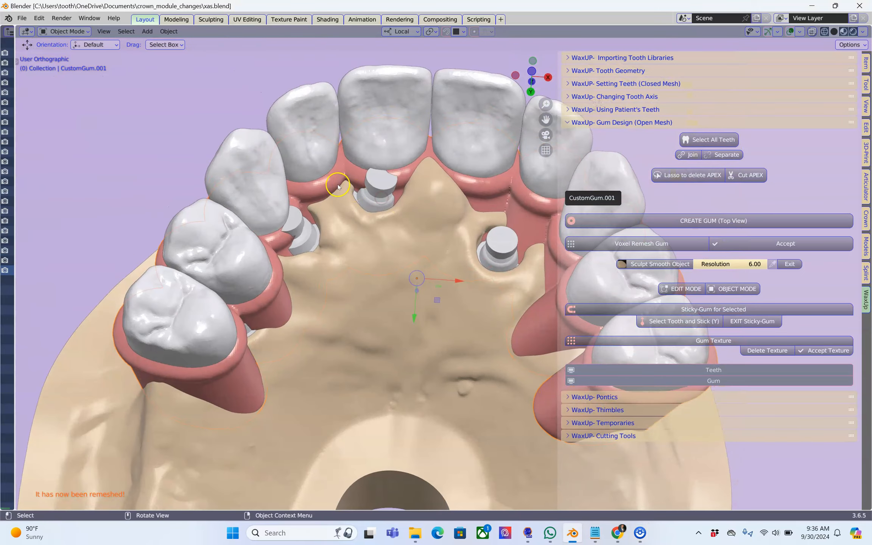
pyautogui.click(694, 289)
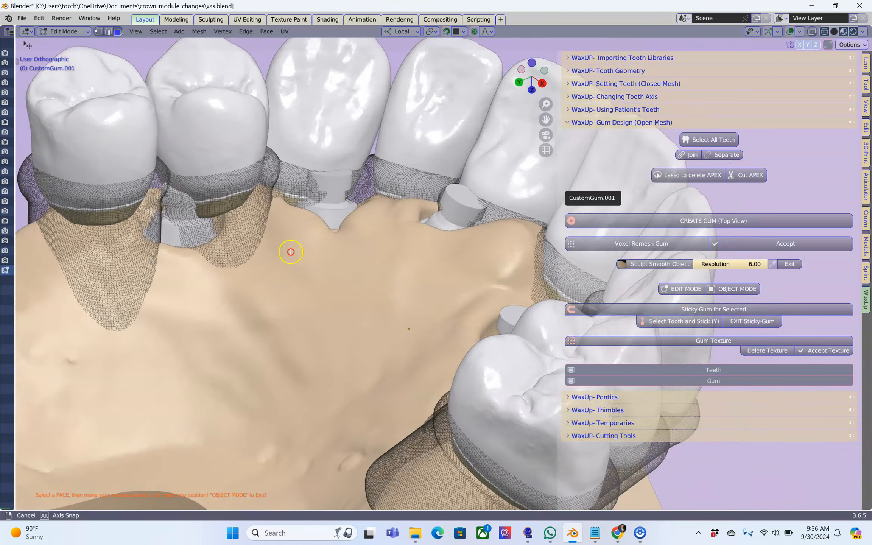
pyautogui.moveTo(290, 252); pyautogui.dragTo(325, 311, button='middle')
pyautogui.scroll(2, 281, 326)
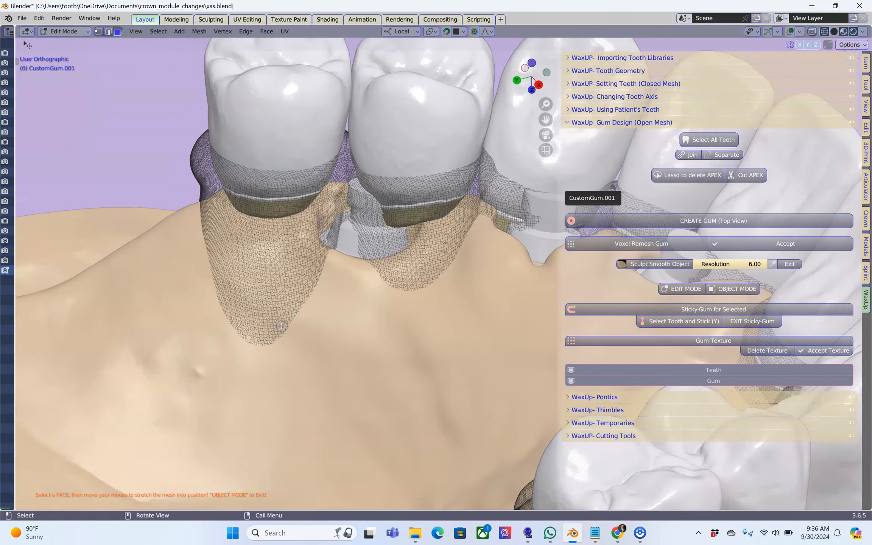
pyautogui.click(235, 340)
pyautogui.scroll(-4, 234, 339)
pyautogui.scroll(-18, 234, 339)
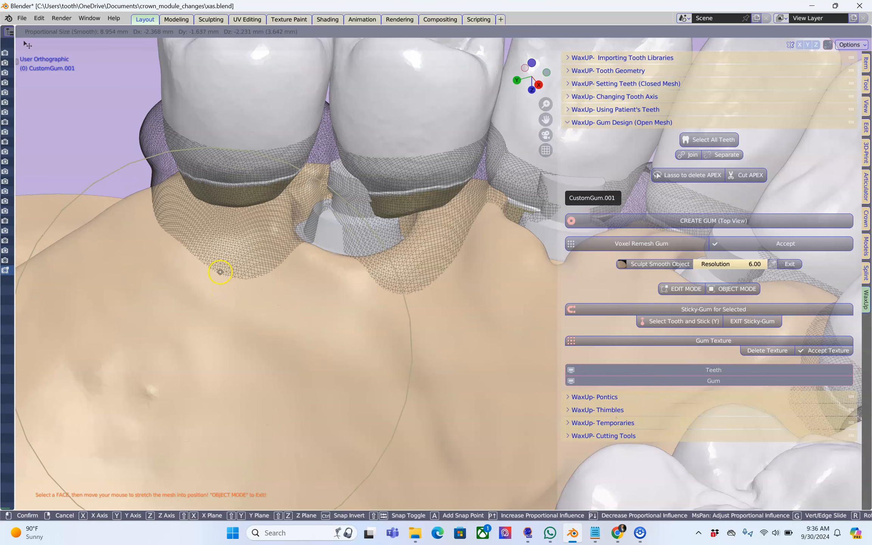
pyautogui.click(217, 257)
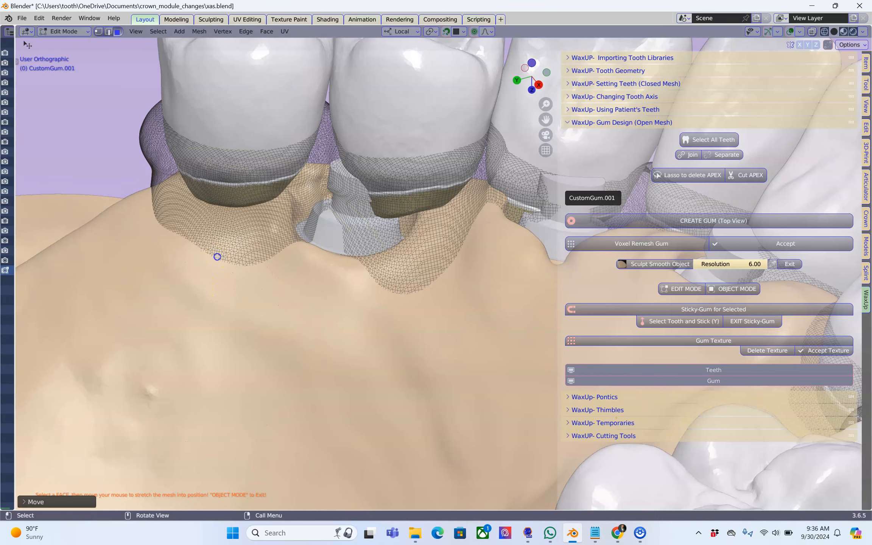
# - Pull up the gum extension of the neighbouring posterior tooth and stretch the mesh between both teeth over the palatal side of the abutment
pyautogui.click(407, 291)
pyautogui.click(393, 271)
pyautogui.moveTo(393, 270); pyautogui.dragTo(384, 290, button='middle')
pyautogui.click(318, 241)
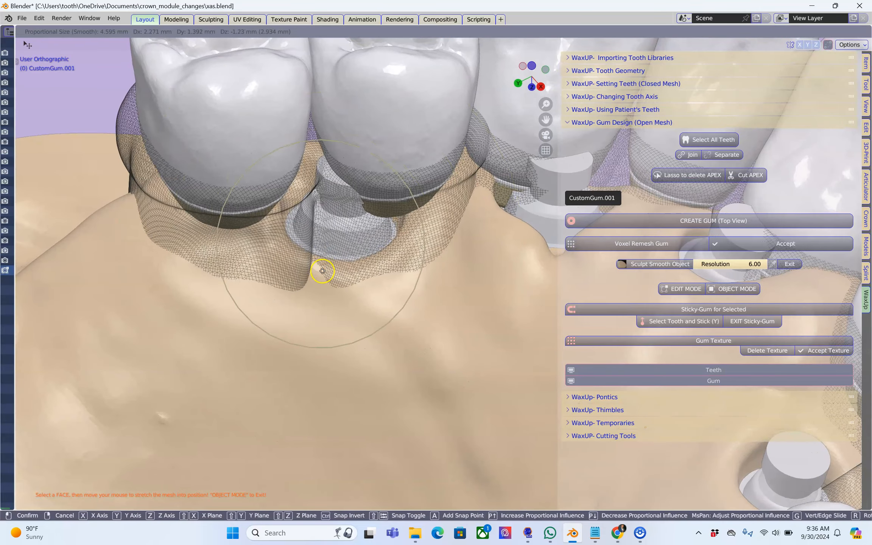
pyautogui.click(324, 269)
# - Stretch the gum mesh around the palatal side of the abutment behind the canine, shaping both flanks
pyautogui.moveTo(440, 261); pyautogui.dragTo(298, 295, button='middle')
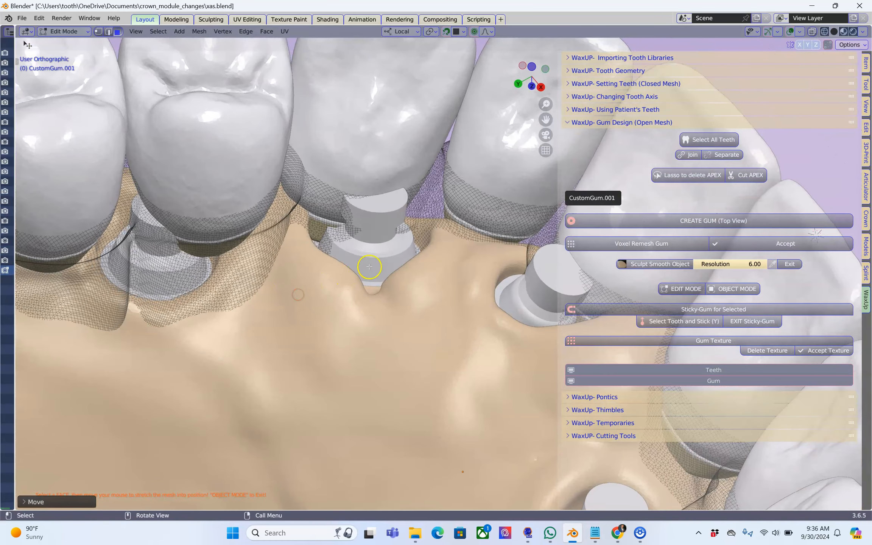
pyautogui.click(372, 262)
pyautogui.moveTo(379, 257); pyautogui.dragTo(377, 311)
pyautogui.moveTo(298, 234); pyautogui.dragTo(298, 240)
pyautogui.moveTo(426, 247); pyautogui.dragTo(427, 246)
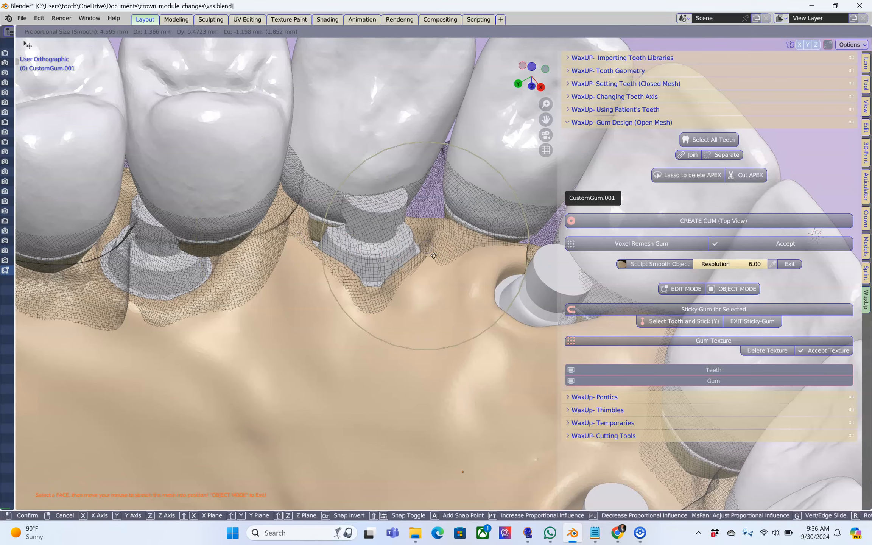
pyautogui.moveTo(427, 246); pyautogui.dragTo(502, 275, button='middle')
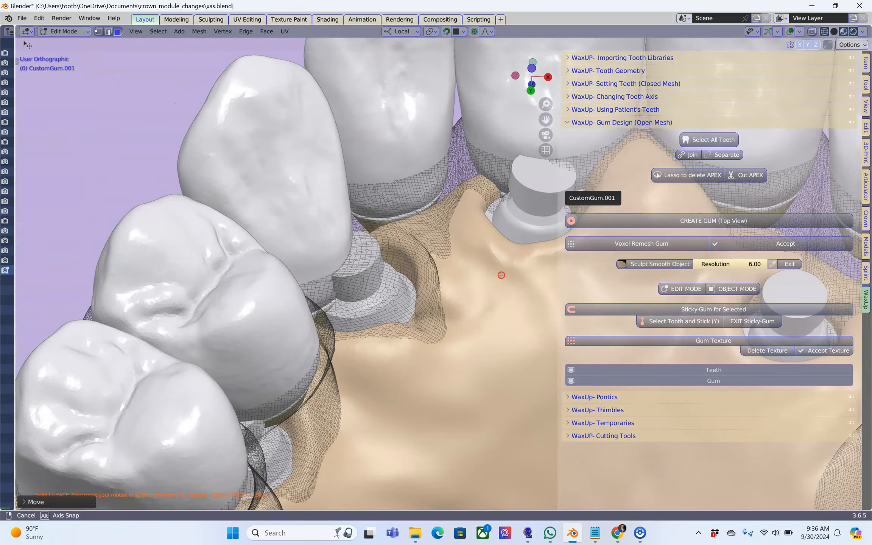
# - Stretch the gum mesh over the palatal side of the abutment beneath the front teeth and shape its neighbouring edges
pyautogui.moveTo(541, 219); pyautogui.dragTo(536, 257)
pyautogui.keyDown('shift'); pyautogui.moveTo(516, 245); pyautogui.dragTo(322, 242, button='middle'); pyautogui.keyUp('shift')
pyautogui.moveTo(299, 214); pyautogui.dragTo(291, 217)
pyautogui.moveTo(378, 187); pyautogui.dragTo(370, 189)
pyautogui.scroll(-2, 401, 209)
pyautogui.moveTo(431, 225); pyautogui.dragTo(470, 228, button='middle')
# - Pull the palatal gum mesh over the next abutment on the opposite side of the arch and shape both flanks
pyautogui.keyDown('shift'); pyautogui.moveTo(564, 221); pyautogui.dragTo(405, 273, button='middle'); pyautogui.keyUp('shift')
pyautogui.moveTo(405, 274); pyautogui.dragTo(445, 276, button='middle')
pyautogui.moveTo(446, 273); pyautogui.dragTo(445, 328)
pyautogui.moveTo(393, 278); pyautogui.dragTo(395, 296)
pyautogui.moveTo(405, 294); pyautogui.dragTo(350, 227, button='middle')
pyautogui.moveTo(350, 227); pyautogui.dragTo(386, 235, button='middle')
pyautogui.moveTo(351, 249); pyautogui.dragTo(364, 284)
pyautogui.moveTo(488, 261); pyautogui.dragTo(495, 269)
# - Adjust the remaining palatal gum edges beneath the posterior teeth on that side, pulling them slightly toward the crowns
pyautogui.moveTo(493, 261); pyautogui.dragTo(227, 235, button='middle')
pyautogui.moveTo(292, 269); pyautogui.dragTo(303, 253)
pyautogui.moveTo(455, 278); pyautogui.dragTo(456, 265)
pyautogui.scroll(-3, 458, 267)
pyautogui.moveTo(520, 284); pyautogui.dragTo(528, 278)
pyautogui.moveTo(528, 279); pyautogui.dragTo(246, 267, button='middle')
pyautogui.scroll(2, 233, 233)
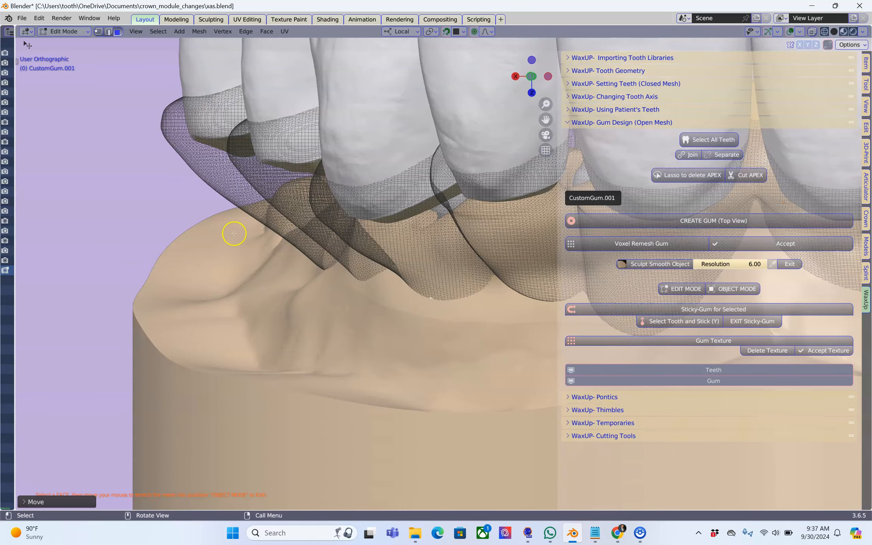
# - Reposition the long outer gum extensions beneath the posterior teeth, bringing their edges down onto the ridge
pyautogui.moveTo(235, 207); pyautogui.dragTo(278, 193)
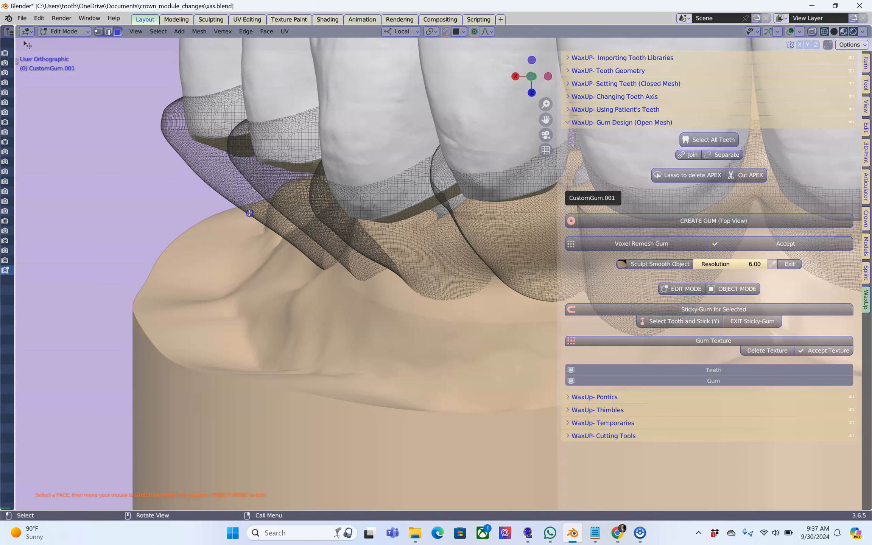
pyautogui.moveTo(257, 211); pyautogui.dragTo(241, 237)
pyautogui.moveTo(299, 226); pyautogui.dragTo(299, 237)
# - Toggle snapping and pull the outer gum edges of three neighbouring teeth up toward the crowns
pyautogui.keyDown('shift'); pyautogui.moveTo(451, 260); pyautogui.dragTo(212, 261, button='middle'); pyautogui.keyUp('shift')
pyautogui.scroll(-2, 202, 274)
pyautogui.click(448, 37)
pyautogui.moveTo(201, 290); pyautogui.dragTo(204, 265)
pyautogui.moveTo(276, 295); pyautogui.dragTo(278, 260)
pyautogui.moveTo(356, 305); pyautogui.dragTo(368, 262)
# - Raise the gum papilla between the central and lateral incisor using proportional editing with a size of about 3.45 mm
pyautogui.keyDown('shift'); pyautogui.moveTo(530, 256); pyautogui.dragTo(534, 292, button='middle'); pyautogui.keyUp('shift')
pyautogui.moveTo(230, 258); pyautogui.dragTo(409, 316, button='middle')
pyautogui.scroll(4, 428, 266)
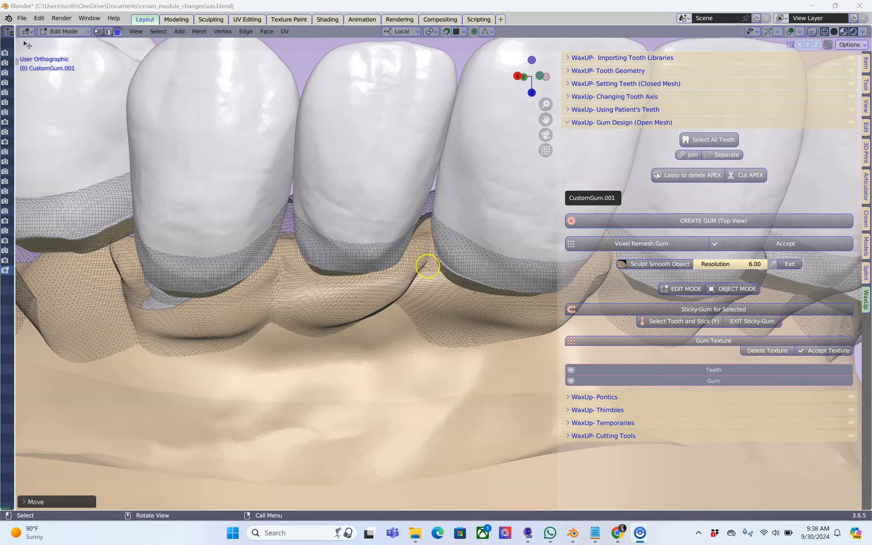
pyautogui.moveTo(429, 215); pyautogui.dragTo(429, 193, button='middle')
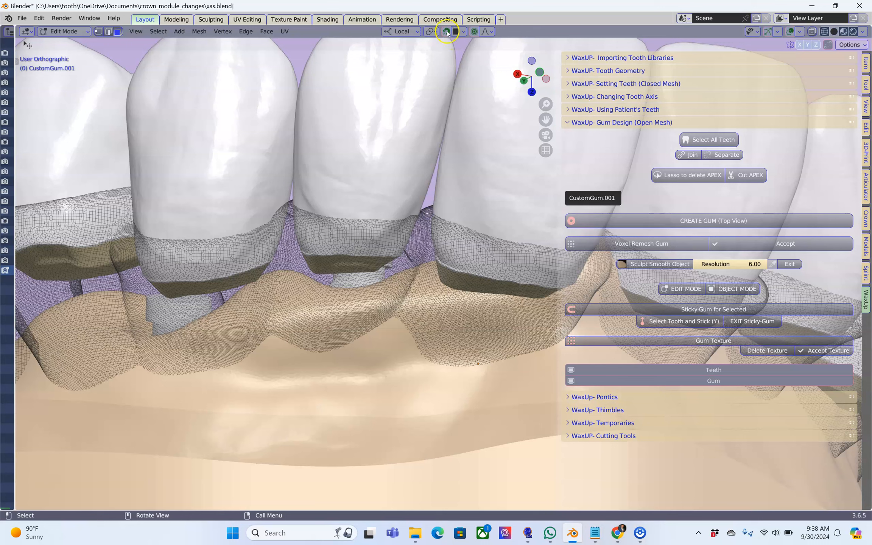
pyautogui.press('g')
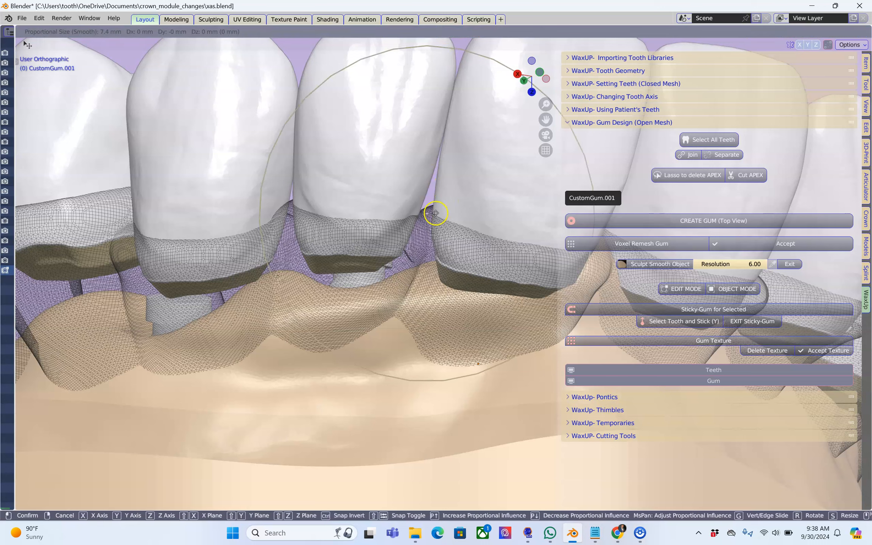
pyautogui.scroll(3, 439, 201)
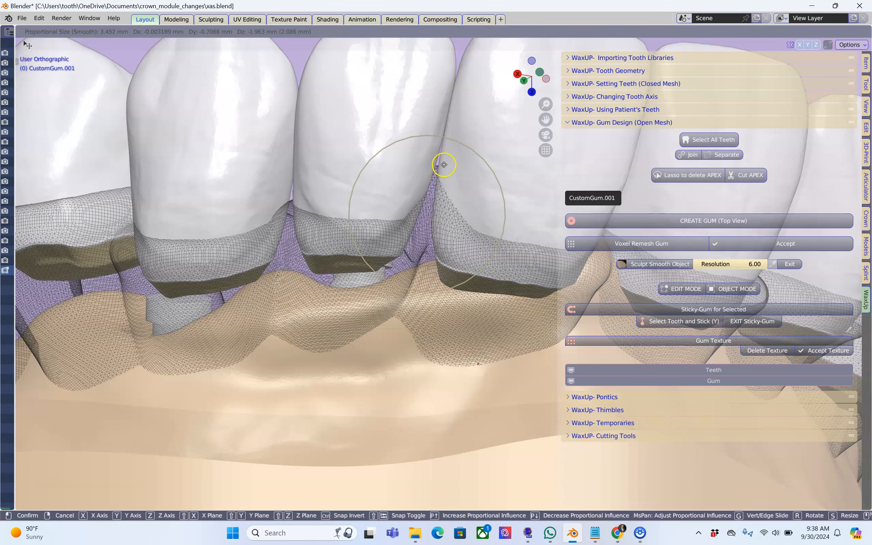
pyautogui.click(451, 152)
# - Raise the gum papillae between the lateral incisor and canine and between the posterior teeth on the same side
pyautogui.moveTo(340, 195); pyautogui.dragTo(107, 157, button='middle')
pyautogui.click(290, 196)
pyautogui.press('g')
pyautogui.click(298, 155)
pyautogui.click(107, 164)
pyautogui.press('g')
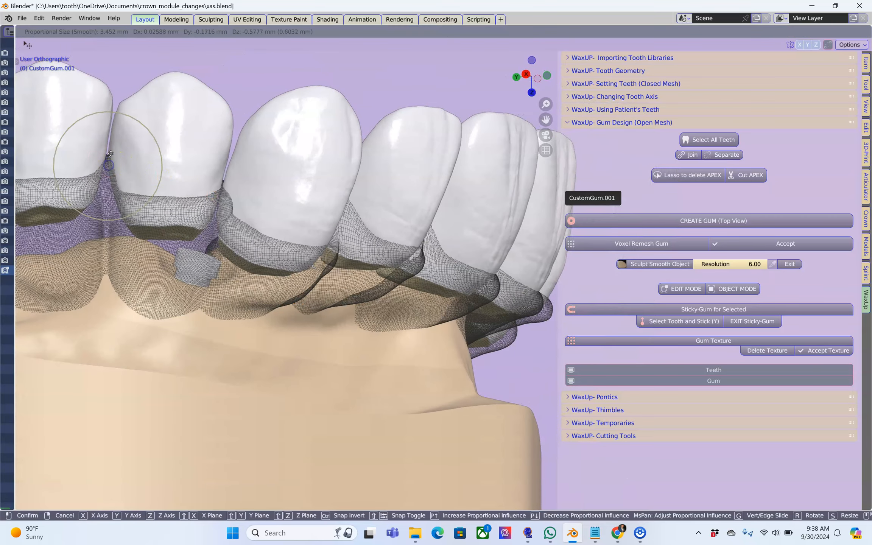
pyautogui.click(111, 143)
# - Raise the papilla between the central incisors and the papillae beside the canine on the opposite side
pyautogui.moveTo(223, 169); pyautogui.dragTo(293, 189, button='middle')
pyautogui.scroll(4, 330, 224)
pyautogui.moveTo(293, 188); pyautogui.dragTo(292, 159)
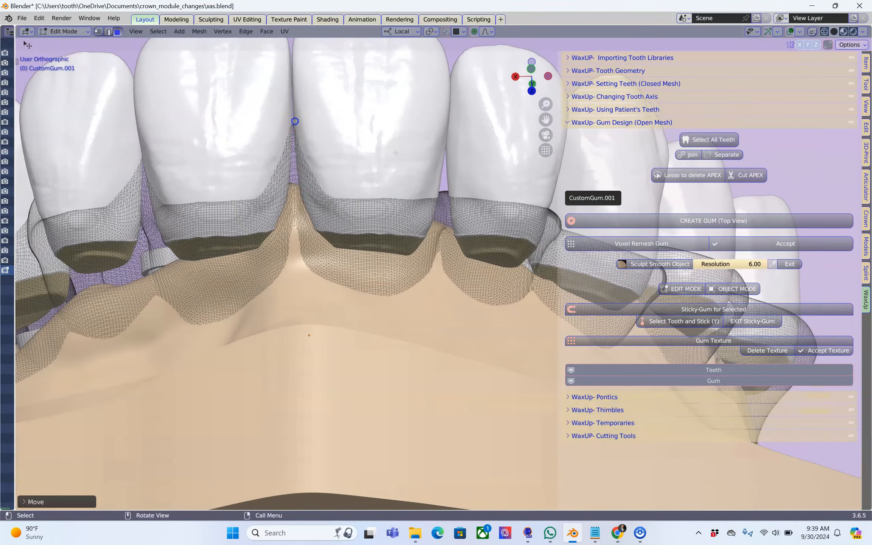
pyautogui.moveTo(448, 140); pyautogui.dragTo(400, 227, button='middle')
pyautogui.moveTo(400, 226); pyautogui.dragTo(396, 199)
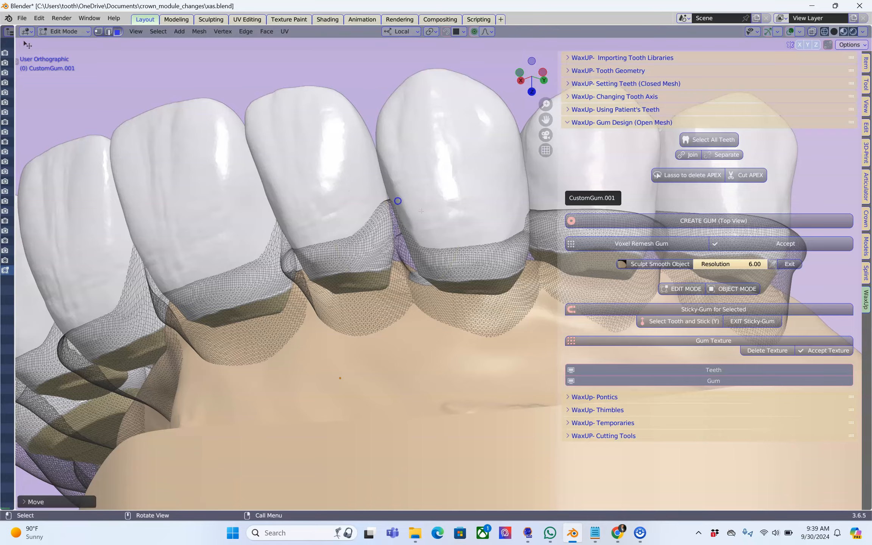
pyautogui.moveTo(451, 216); pyautogui.dragTo(428, 257, button='middle')
pyautogui.moveTo(427, 259); pyautogui.dragTo(426, 230)
# - Fine-tune the labial gum margins of the front teeth with small moves of the mesh
pyautogui.moveTo(426, 231); pyautogui.dragTo(350, 303, button='middle')
pyautogui.scroll(1, 259, 236)
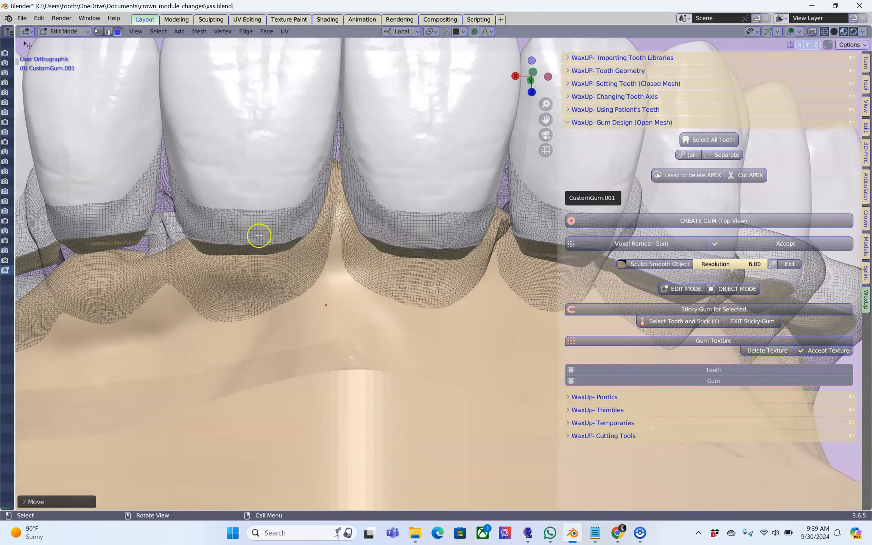
pyautogui.scroll(-5, 259, 232)
pyautogui.moveTo(258, 231); pyautogui.dragTo(252, 227)
pyautogui.moveTo(175, 240); pyautogui.dragTo(235, 237, button='middle')
pyautogui.moveTo(79, 201); pyautogui.dragTo(78, 210)
pyautogui.moveTo(136, 222); pyautogui.dragTo(328, 230, button='middle')
pyautogui.moveTo(150, 194); pyautogui.dragTo(150, 205)
# - Shift the outer gum margins of the canine and posterior teeth slightly toward the ridge
pyautogui.moveTo(439, 235); pyautogui.dragTo(330, 257, button='middle')
pyautogui.scroll(2, 326, 250)
pyautogui.moveTo(359, 216); pyautogui.dragTo(360, 228)
pyautogui.moveTo(421, 228); pyautogui.dragTo(363, 230, button='middle')
pyautogui.moveTo(476, 190); pyautogui.dragTo(474, 210)
pyautogui.moveTo(473, 210); pyautogui.dragTo(490, 209, button='middle')
pyautogui.moveTo(448, 209); pyautogui.dragTo(436, 231)
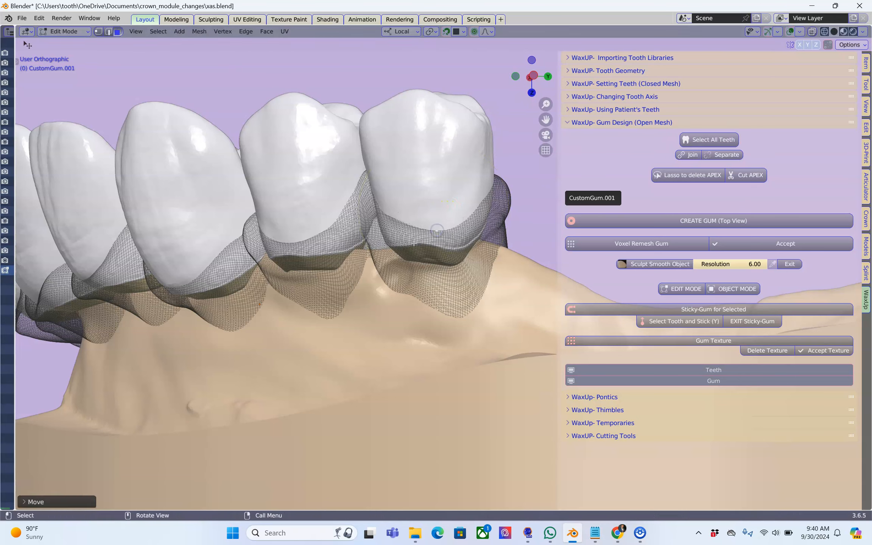
# - Return the gum to Object Mode, start Sculpt Smooth Object on it, and smooth the labial gum below the incisors
pyautogui.click(741, 290)
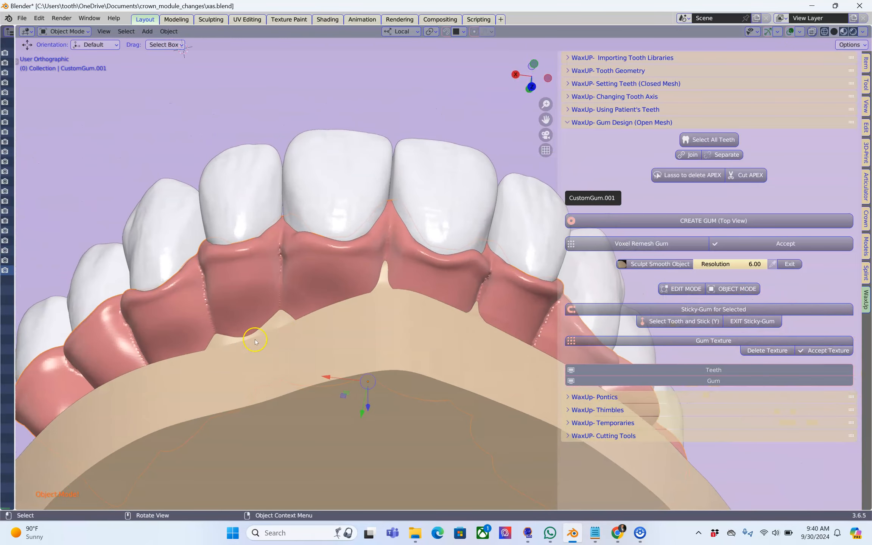
pyautogui.moveTo(255, 341); pyautogui.dragTo(41, 461, button='middle')
pyautogui.click(295, 275)
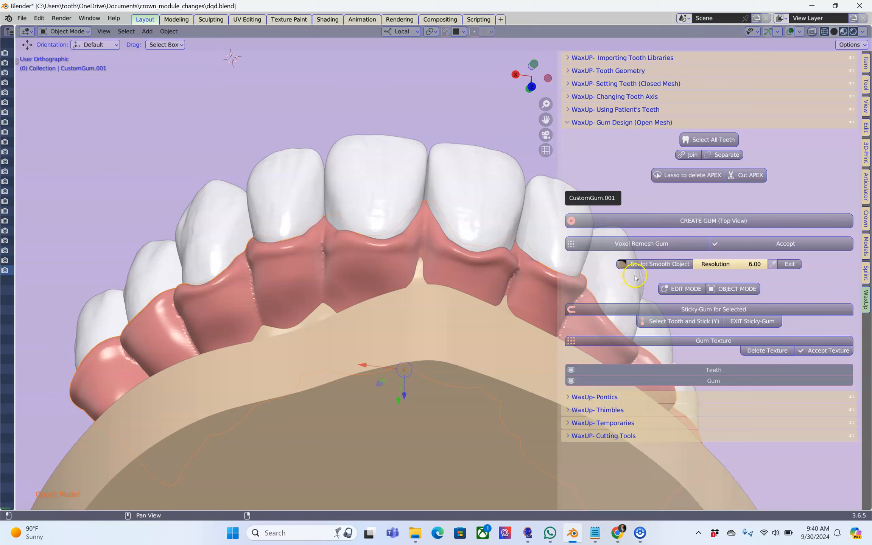
pyautogui.click(653, 263)
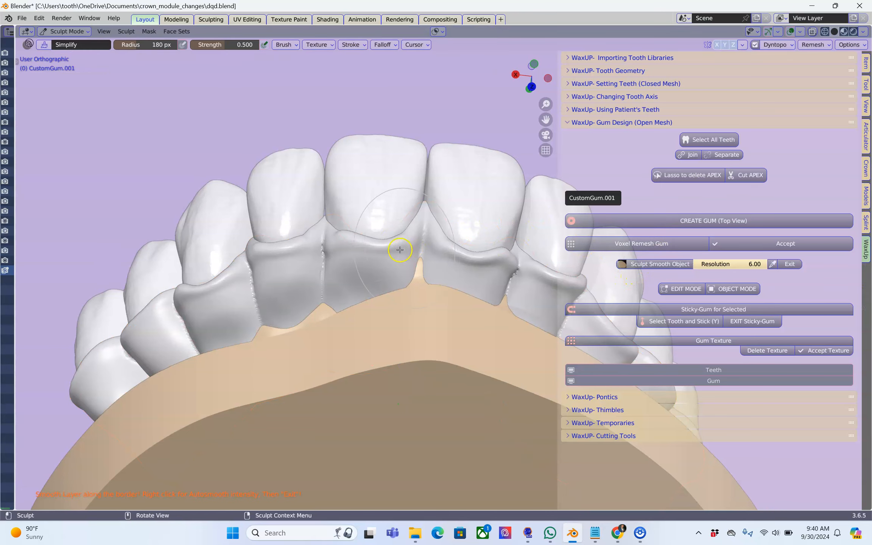
pyautogui.scroll(1, 338, 264)
pyautogui.moveTo(337, 264); pyautogui.dragTo(272, 268)
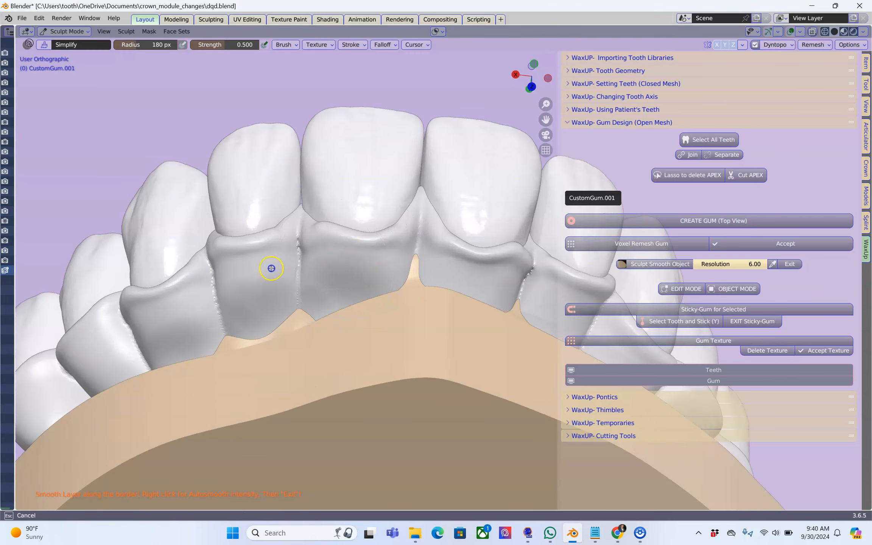
pyautogui.moveTo(398, 248)
pyautogui.mouseDown()
pyautogui.moveTo(266, 254)
pyautogui.moveTo(359, 224)
pyautogui.mouseUp()
# - Smooth the gum along the borders between the front teeth on the other side of the midline
pyautogui.moveTo(356, 227); pyautogui.dragTo(337, 278, button='middle')
pyautogui.scroll(-2, 337, 278)
pyautogui.moveTo(357, 256); pyautogui.dragTo(452, 264)
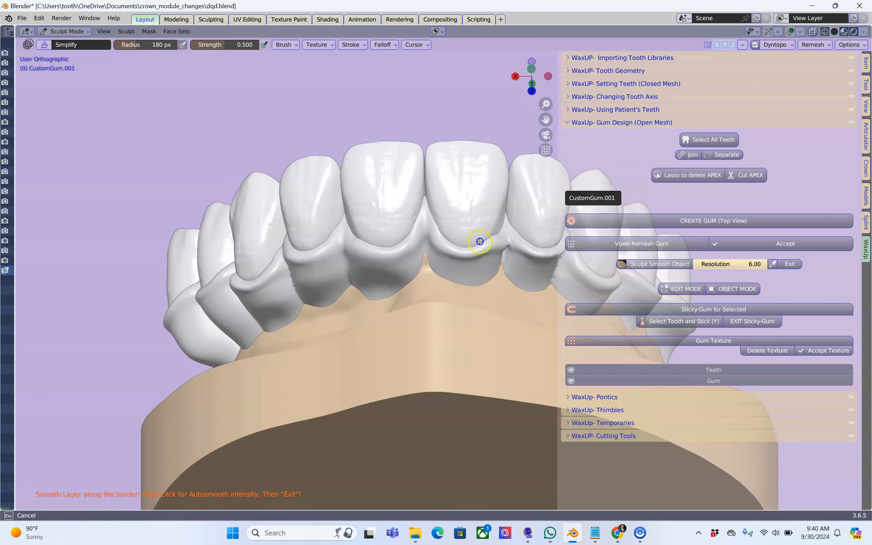
pyautogui.moveTo(542, 231); pyautogui.dragTo(517, 284, button='middle')
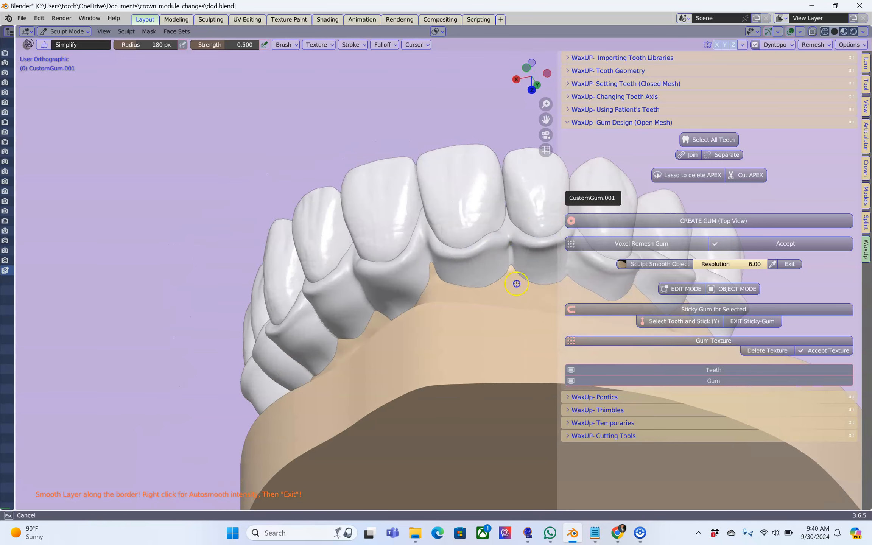
pyautogui.moveTo(510, 248)
pyautogui.mouseDown()
pyautogui.moveTo(512, 263)
pyautogui.moveTo(487, 251)
pyautogui.mouseUp()
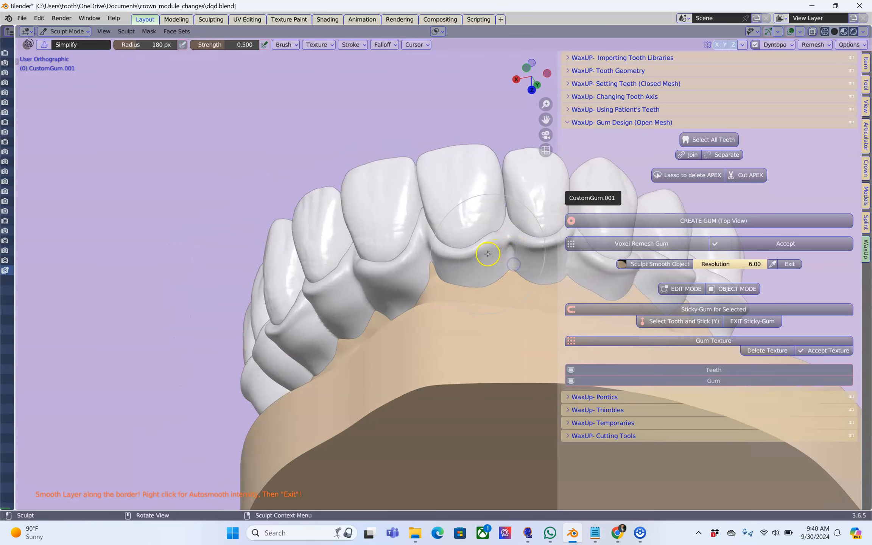
# - Set the sculpt smoothing resolution to 4.00 and open the brush's autosmooth settings
pyautogui.scroll(3, 487, 251)
pyautogui.click(741, 264)
pyautogui.write('4')
pyautogui.press('Return')
pyautogui.rightClick(539, 324)
pyautogui.moveTo(473, 307); pyautogui.dragTo(127, 246, button='middle')
pyautogui.moveTo(192, 280); pyautogui.dragTo(347, 364, button='middle')
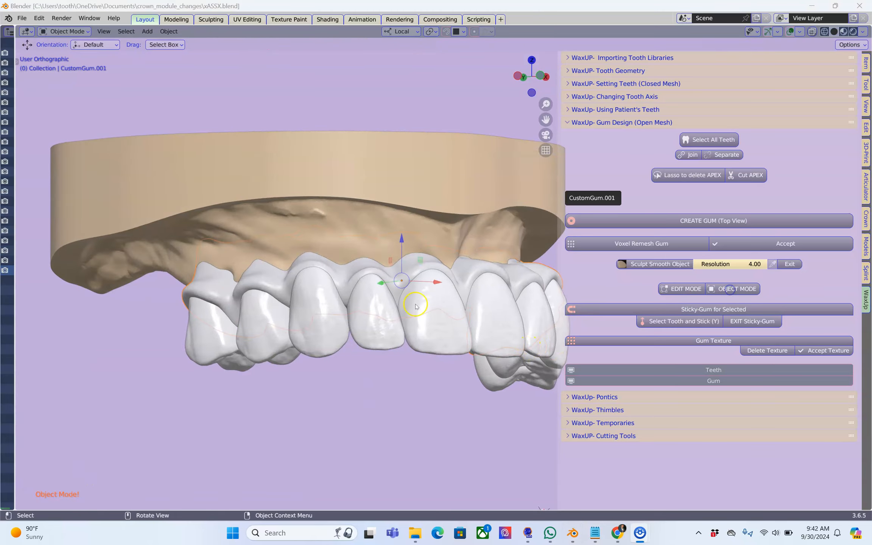
# - Select the upper teeth and separate them into individual objects
pyautogui.moveTo(413, 302)
pyautogui.mouseDown(button='middle')
pyautogui.moveTo(360, 317)
pyautogui.moveTo(399, 312)
pyautogui.moveTo(387, 298)
pyautogui.moveTo(352, 325)
pyautogui.moveTo(242, 309)
pyautogui.mouseUp(button='middle')
pyautogui.click(387, 300)
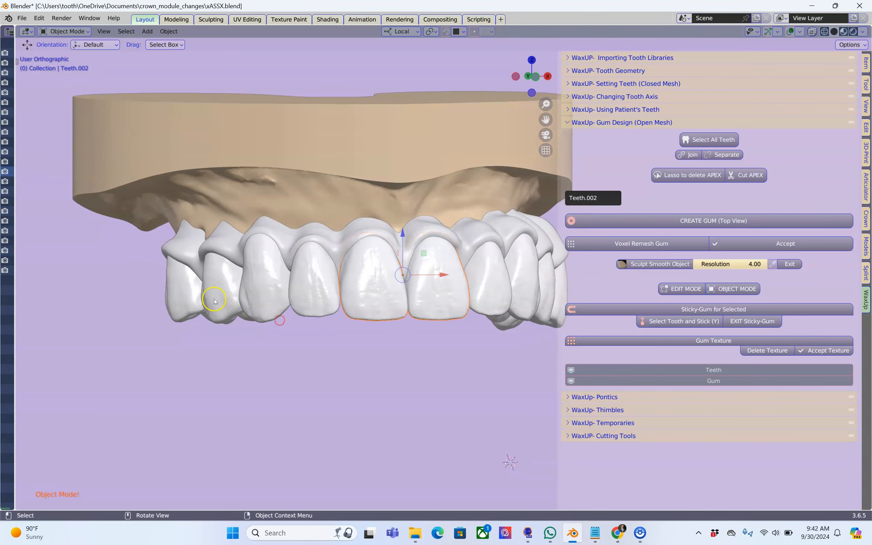
pyautogui.click(178, 296)
pyautogui.keyDown('shift'); pyautogui.click(269, 287); pyautogui.keyUp('shift')
pyautogui.keyDown('shift'); pyautogui.click(312, 285); pyautogui.keyUp('shift')
pyautogui.keyDown('shift'); pyautogui.click(369, 285); pyautogui.keyUp('shift')
pyautogui.moveTo(482, 289); pyautogui.dragTo(497, 299, button='middle')
pyautogui.keyDown('shift'); pyautogui.click(498, 298); pyautogui.keyUp('shift')
pyautogui.keyDown('shift'); pyautogui.click(544, 302); pyautogui.keyUp('shift')
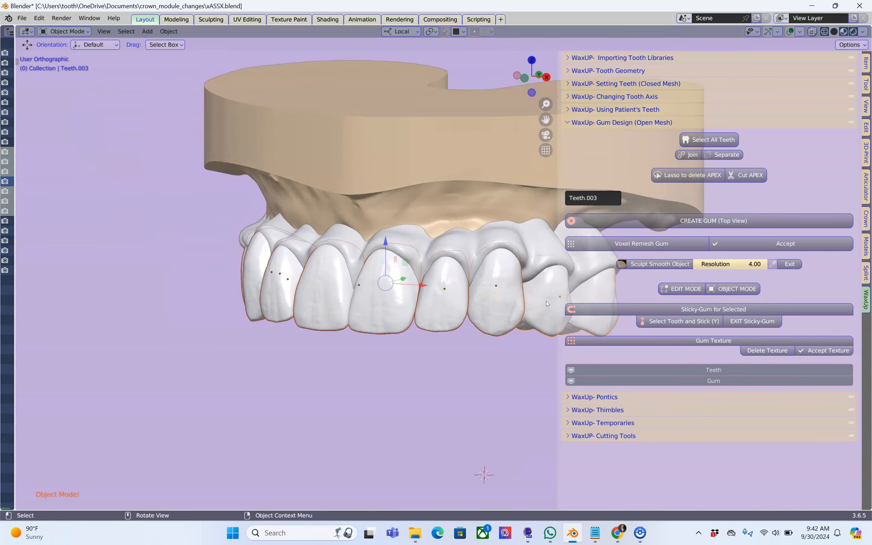
pyautogui.click(721, 155)
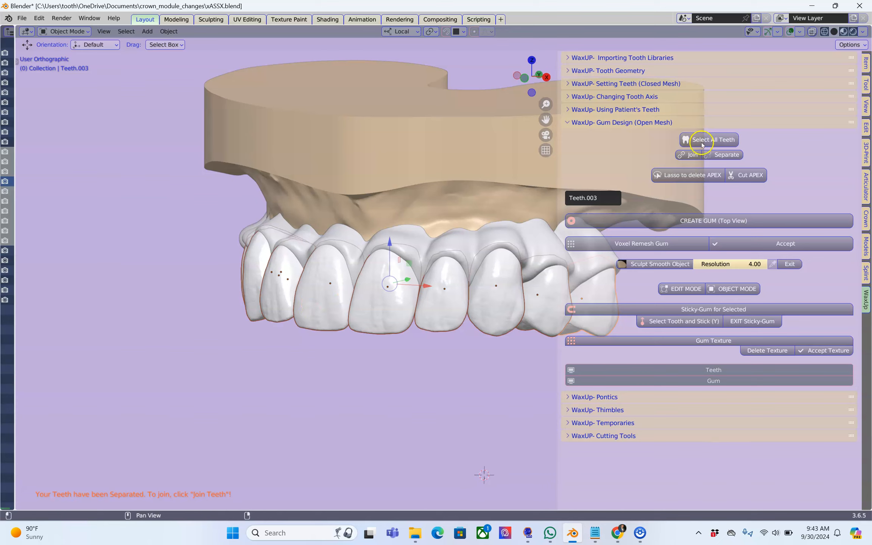
# - Turn on X-ray display and merge the selected teeth with an Auto Boolean Union from the Bool Tool
pyautogui.click(865, 126)
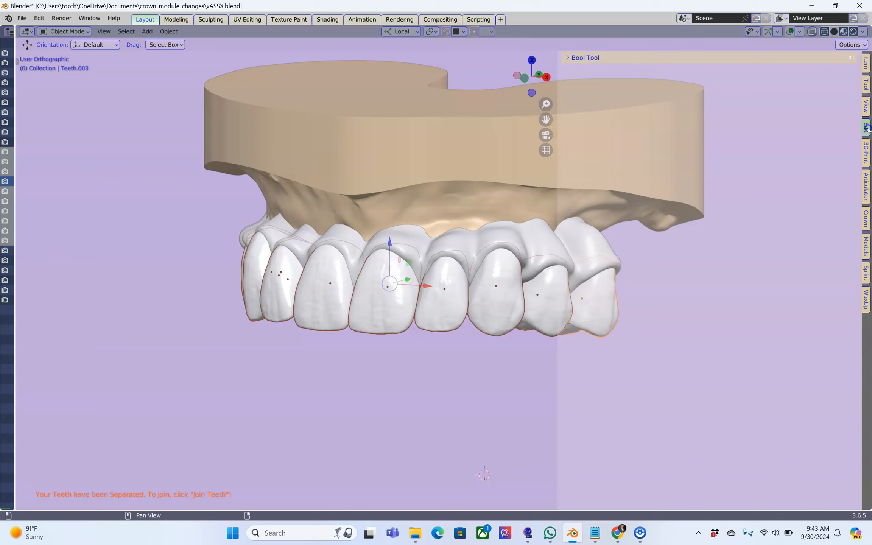
pyautogui.click(573, 58)
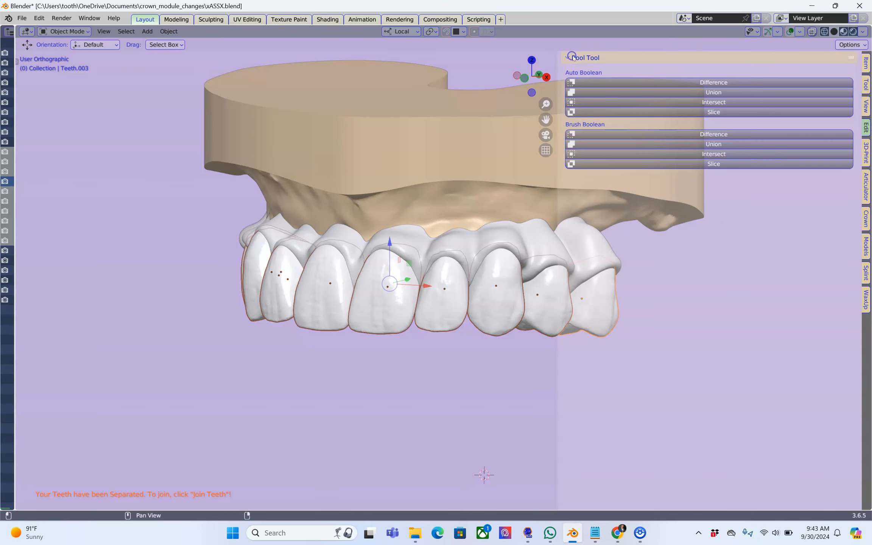
pyautogui.click(812, 31)
pyautogui.scroll(4, 416, 269)
pyautogui.moveTo(385, 285); pyautogui.dragTo(436, 289, button='middle')
pyautogui.scroll(-2, 436, 289)
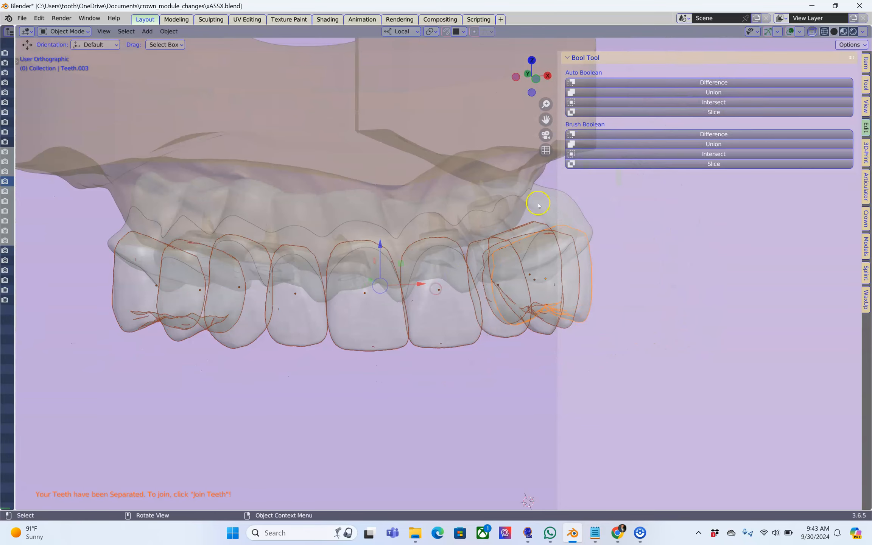
pyautogui.click(714, 93)
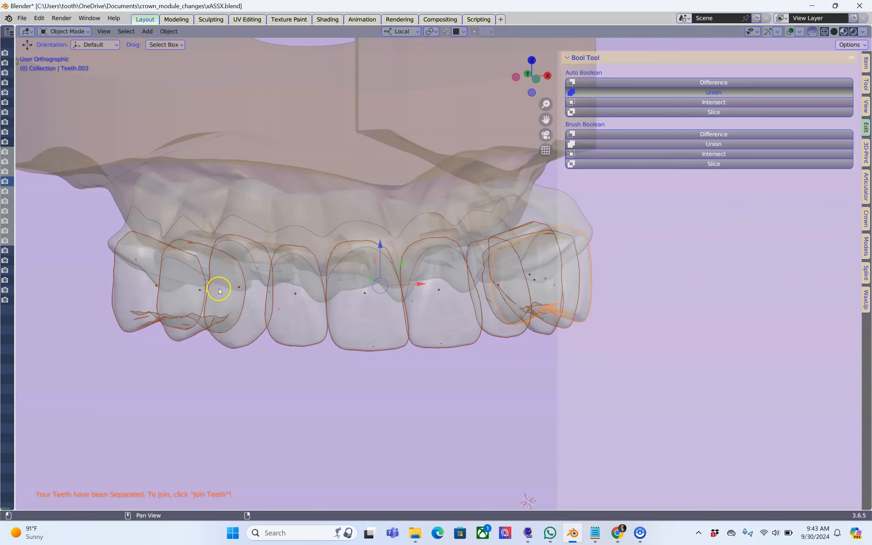
# - Examine the merged teeth in X-ray display for their overlap with each other and with the gum
pyautogui.moveTo(377, 291); pyautogui.dragTo(376, 295, button='middle')
pyautogui.scroll(2, 475, 302)
pyautogui.moveTo(477, 302); pyautogui.dragTo(479, 322, button='middle')
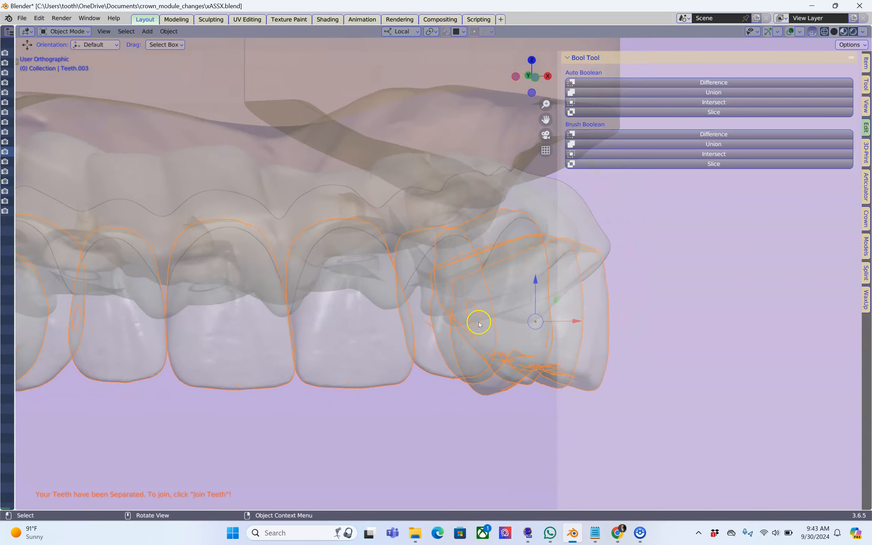
pyautogui.scroll(3, 479, 322)
pyautogui.scroll(-3, 411, 351)
pyautogui.moveTo(370, 341); pyautogui.dragTo(161, 364, button='middle')
pyautogui.moveTo(227, 348); pyautogui.dragTo(195, 372, button='middle')
pyautogui.scroll(-2, 377, 335)
pyautogui.moveTo(381, 285); pyautogui.dragTo(400, 305, button='middle')
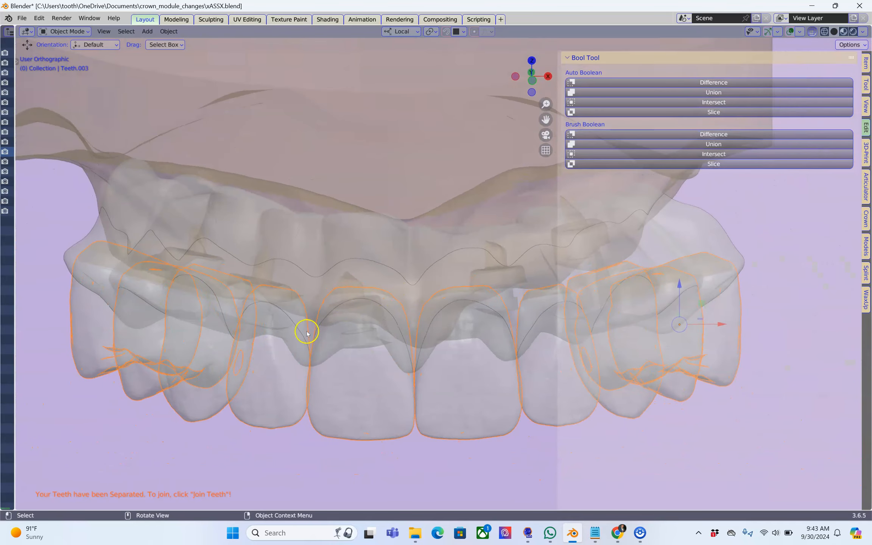
# - Add the gum to the selection, merge it with the teeth by Auto Boolean Union, and turn off X-ray display
pyautogui.keyDown('shift'); pyautogui.click(246, 278); pyautogui.keyUp('shift')
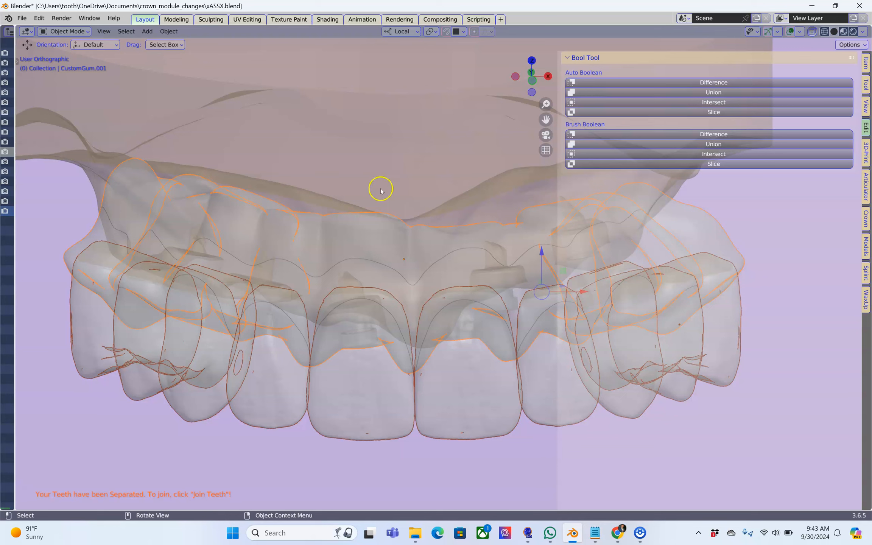
pyautogui.click(701, 95)
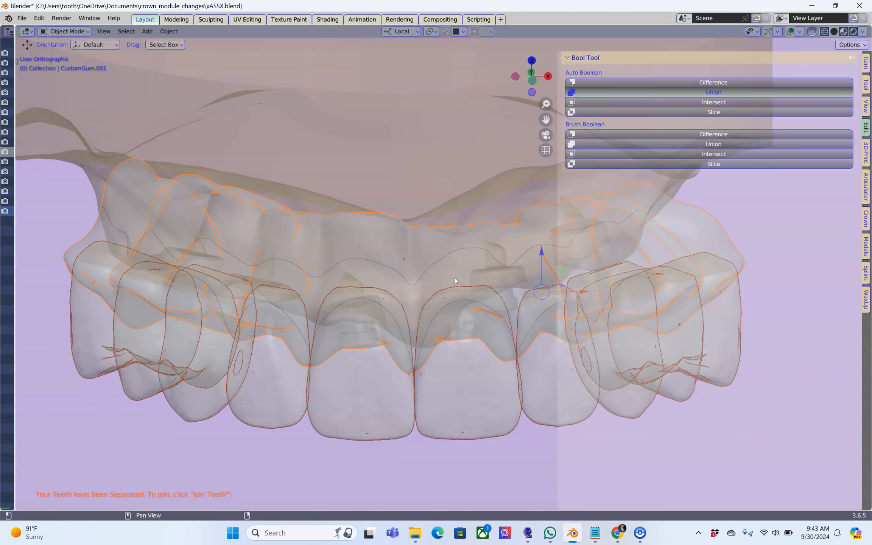
pyautogui.moveTo(439, 285); pyautogui.dragTo(438, 286, button='middle')
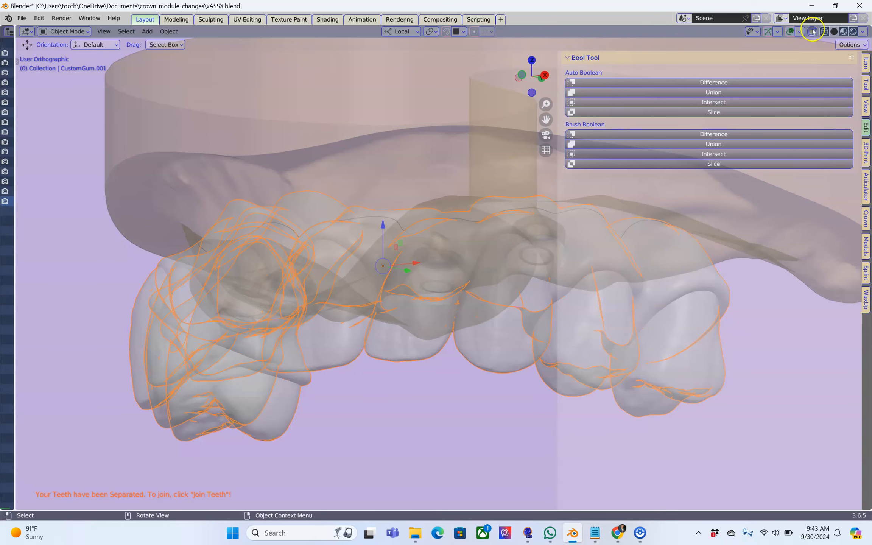
pyautogui.click(813, 32)
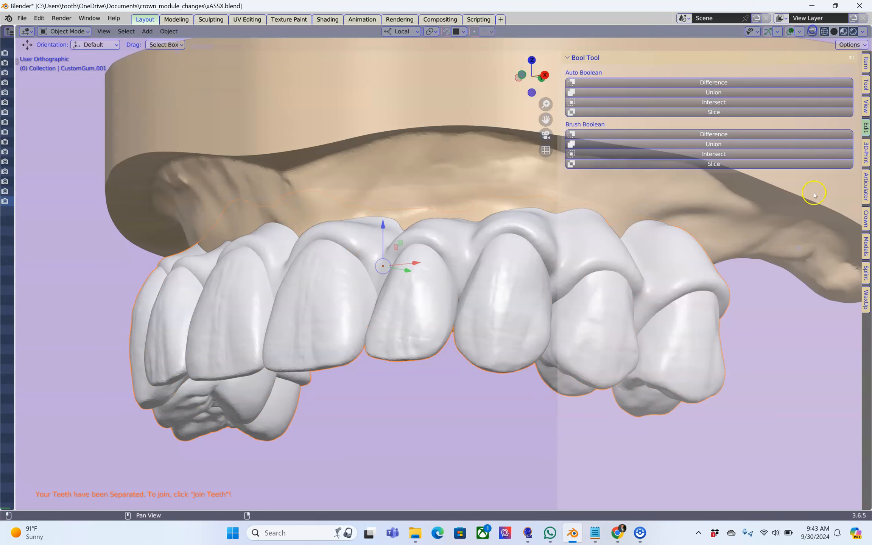
# - Cut the working model out of the merged gum with WaxUp Cutting Tools, using CustomGum.001 as object being cut and WorkingModel as object making cut
pyautogui.click(867, 299)
pyautogui.moveTo(350, 356); pyautogui.dragTo(356, 332, button='middle')
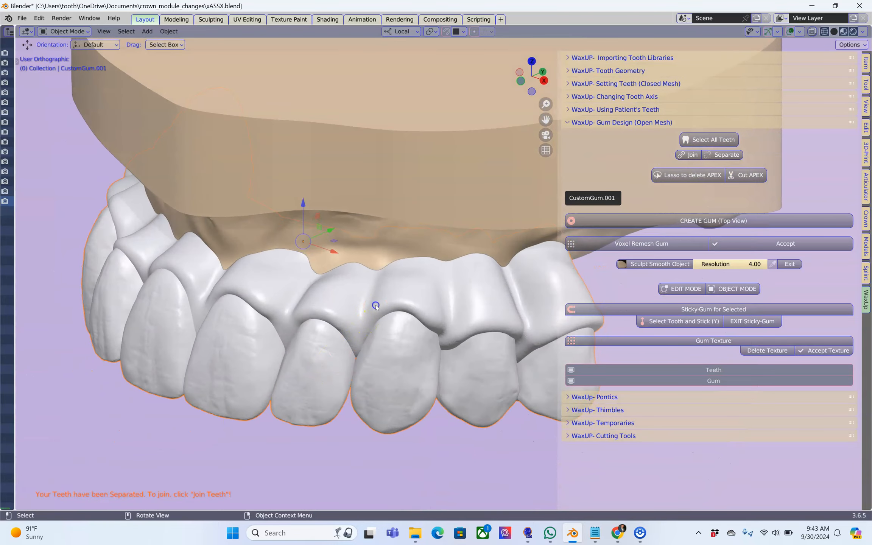
pyautogui.click(585, 436)
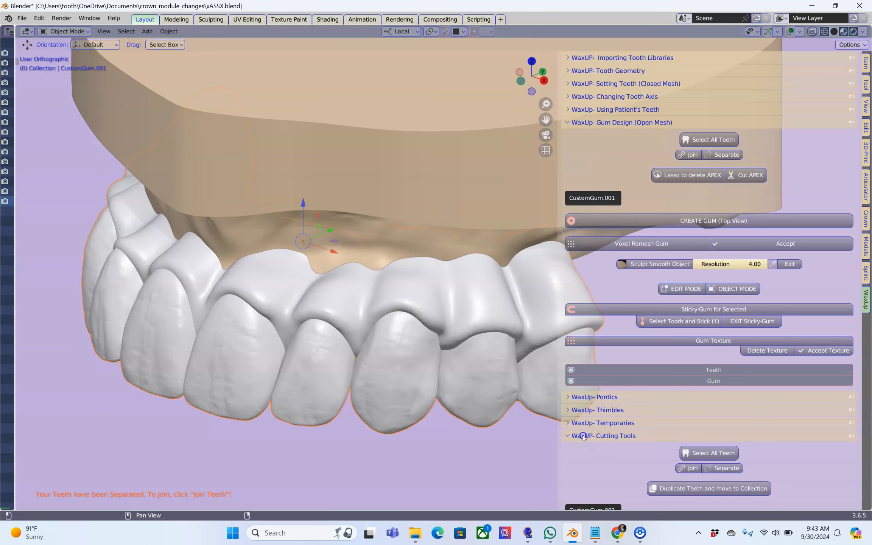
pyautogui.scroll(-5, 712, 424)
pyautogui.scroll(-4, 733, 421)
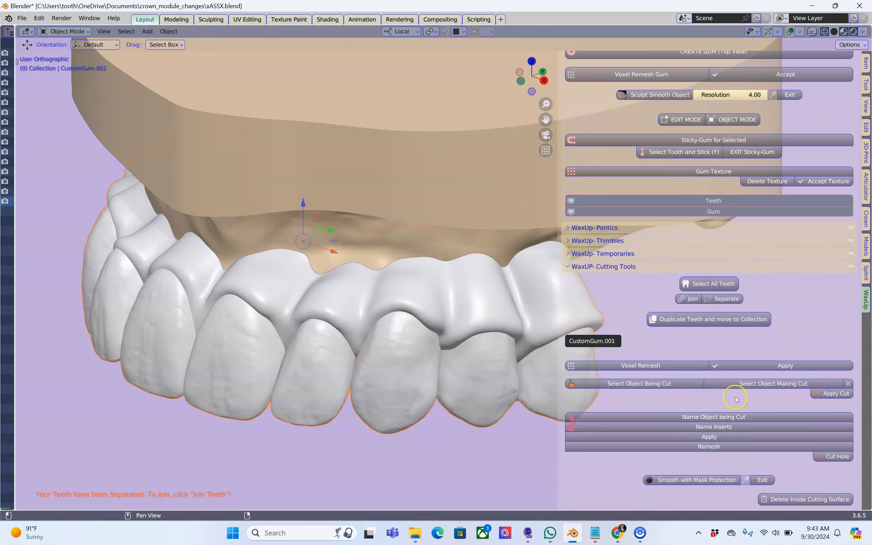
pyautogui.click(632, 384)
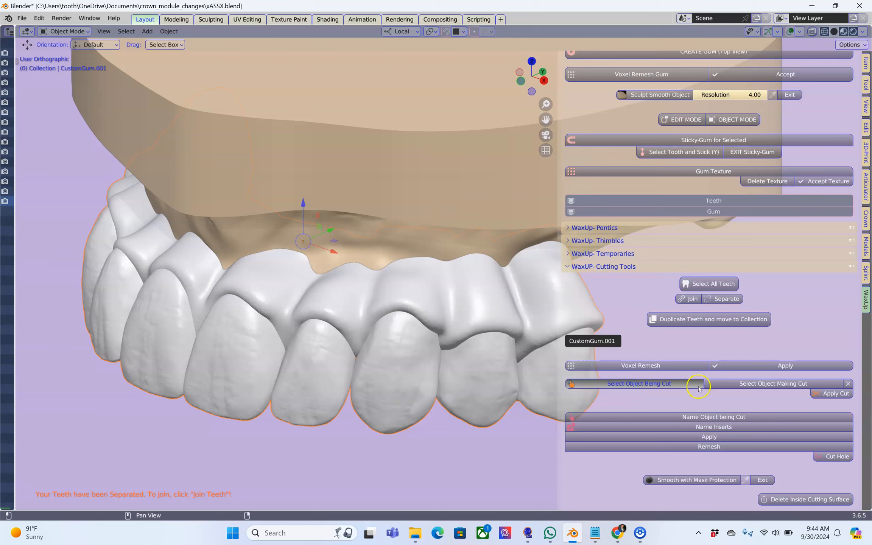
pyautogui.click(385, 189)
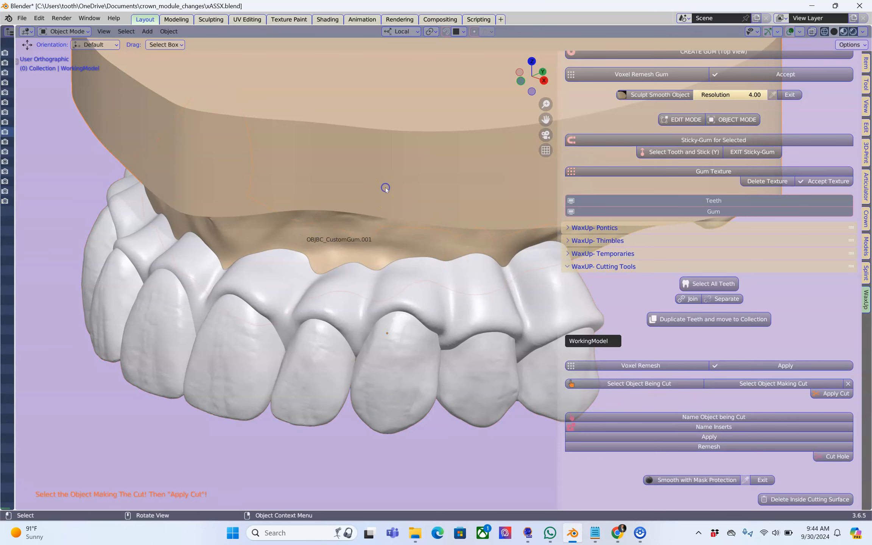
pyautogui.click(762, 385)
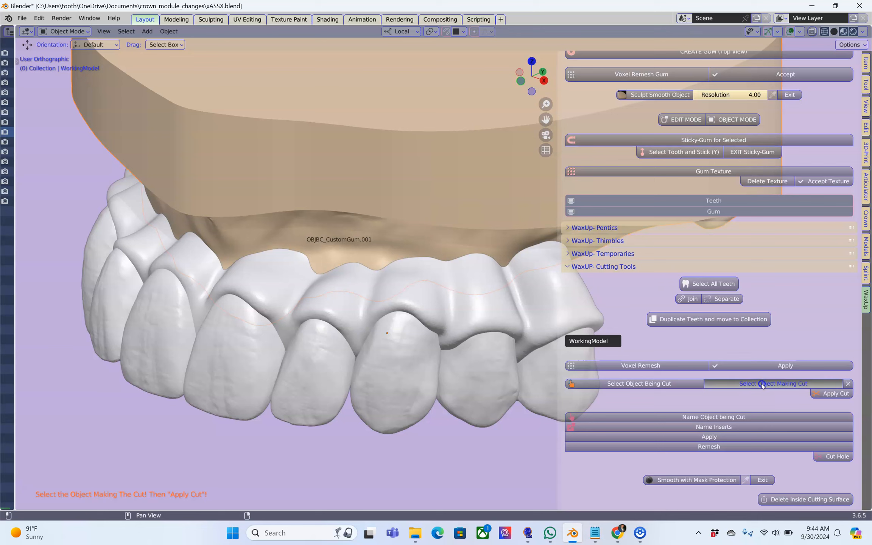
pyautogui.click(832, 394)
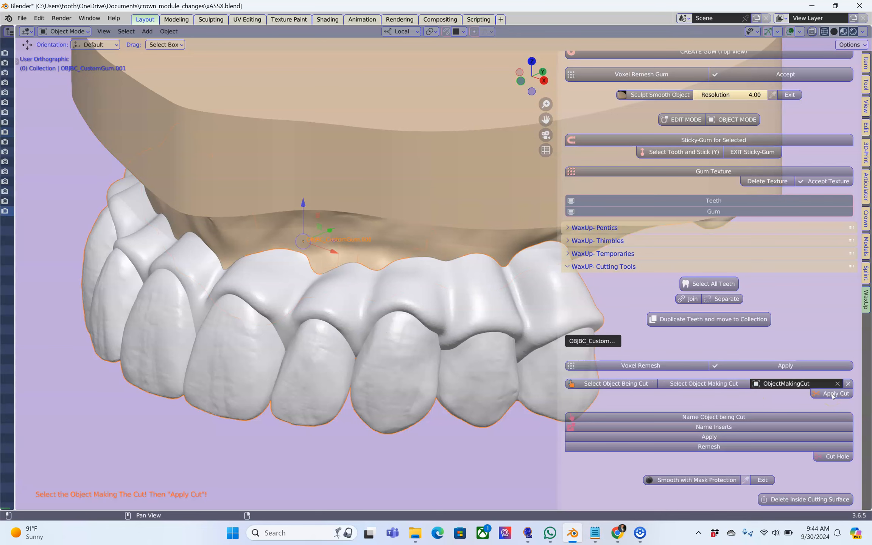
# - Hide the working model and select the cut custom gum
pyautogui.click(357, 202)
pyautogui.press('h')
pyautogui.click(338, 316)
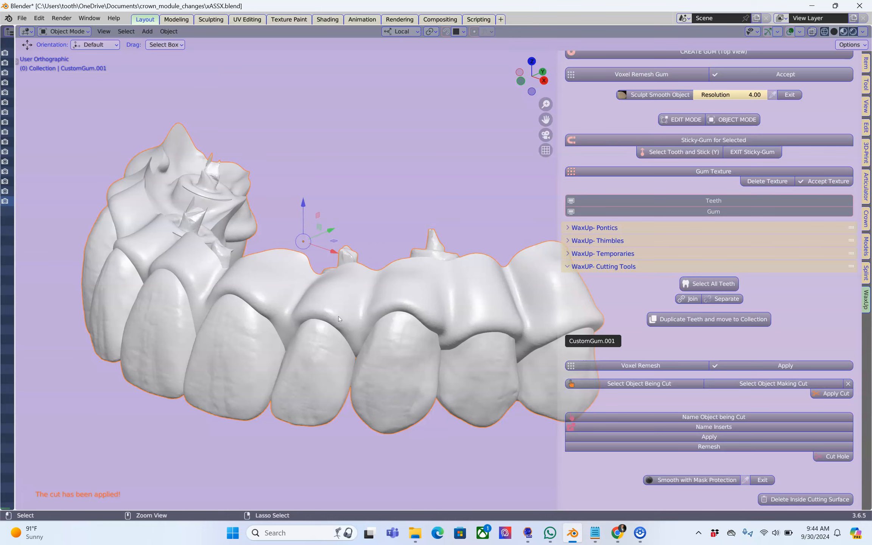
pyautogui.keyDown('ctrl'); pyautogui.click(338, 318); pyautogui.keyUp('ctrl')
pyautogui.click(338, 318)
# - Smooth the borders of the custom gum's fitting surface around the abutments using mask protection, and exit smoothing mode
pyautogui.click(696, 480)
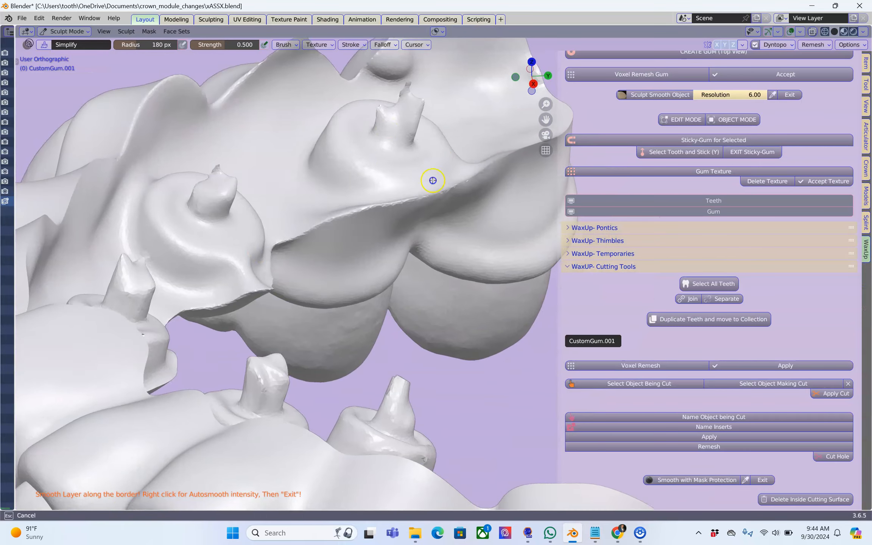
pyautogui.moveTo(433, 181); pyautogui.dragTo(381, 117, button='middle')
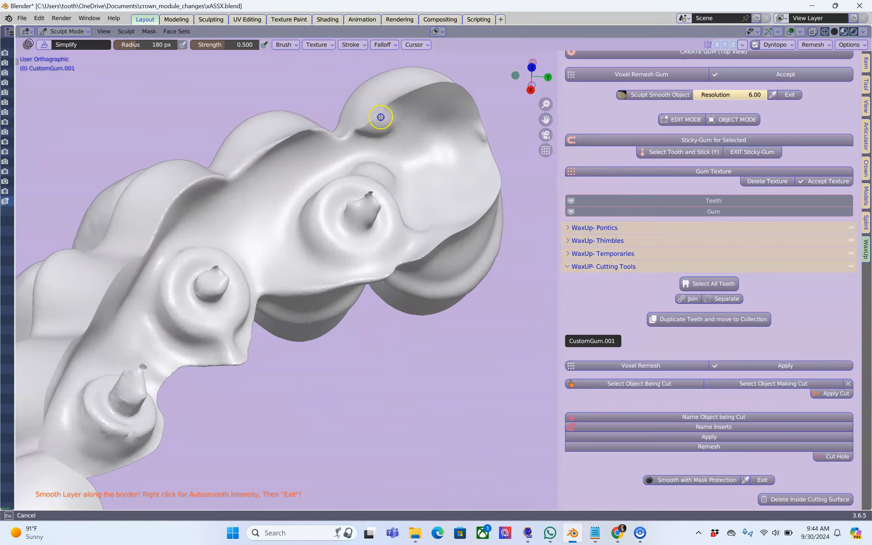
pyautogui.moveTo(481, 133); pyautogui.dragTo(382, 249, button='middle')
pyautogui.moveTo(228, 76)
pyautogui.mouseDown(button='middle')
pyautogui.moveTo(239, 137)
pyautogui.moveTo(109, 311)
pyautogui.moveTo(244, 255)
pyautogui.moveTo(317, 253)
pyautogui.moveTo(459, 62)
pyautogui.moveTo(381, 101)
pyautogui.moveTo(464, 125)
pyautogui.moveTo(375, 262)
pyautogui.moveTo(198, 159)
pyautogui.moveTo(371, 212)
pyautogui.moveTo(366, 247)
pyautogui.moveTo(53, 137)
pyautogui.moveTo(231, 169)
pyautogui.mouseUp(button='middle')
pyautogui.scroll(-3, 249, 215)
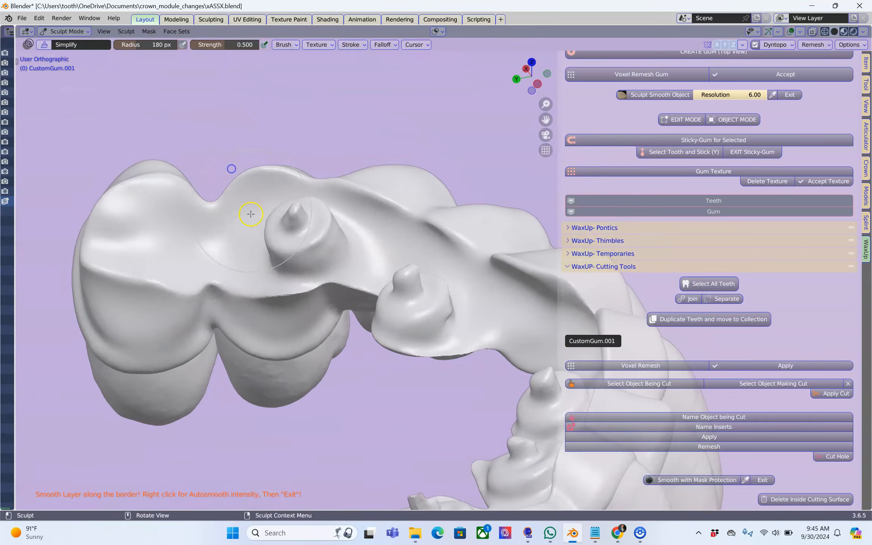
pyautogui.moveTo(249, 215); pyautogui.dragTo(323, 251, button='middle')
pyautogui.click(762, 480)
# - Run the articulator's Auto Set-Up on the upper and lower models to import the condyles and animate the jaw movements
pyautogui.moveTo(416, 273)
pyautogui.mouseDown(button='middle')
pyautogui.moveTo(356, 234)
pyautogui.moveTo(373, 247)
pyautogui.mouseUp(button='middle')
pyautogui.scroll(2, 373, 248)
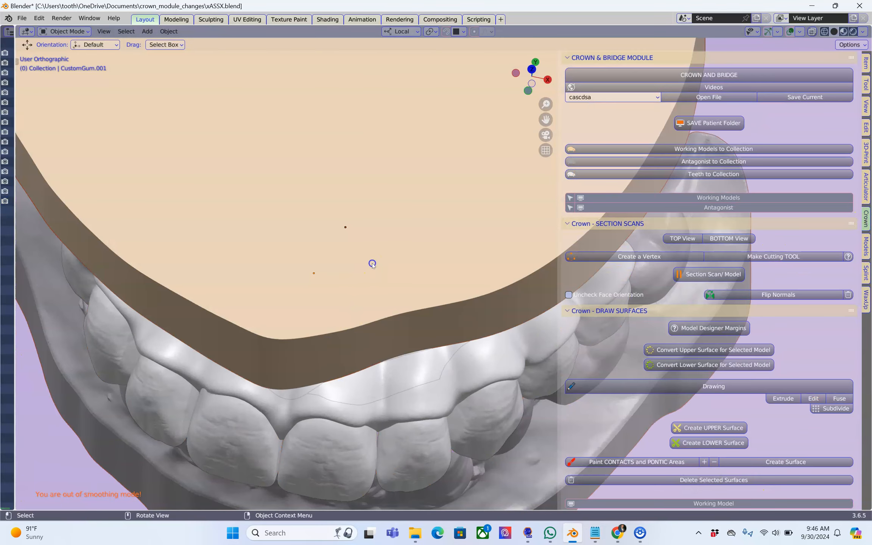
pyautogui.click(373, 264)
pyautogui.click(373, 263)
pyautogui.moveTo(396, 329); pyautogui.dragTo(394, 304, button='middle')
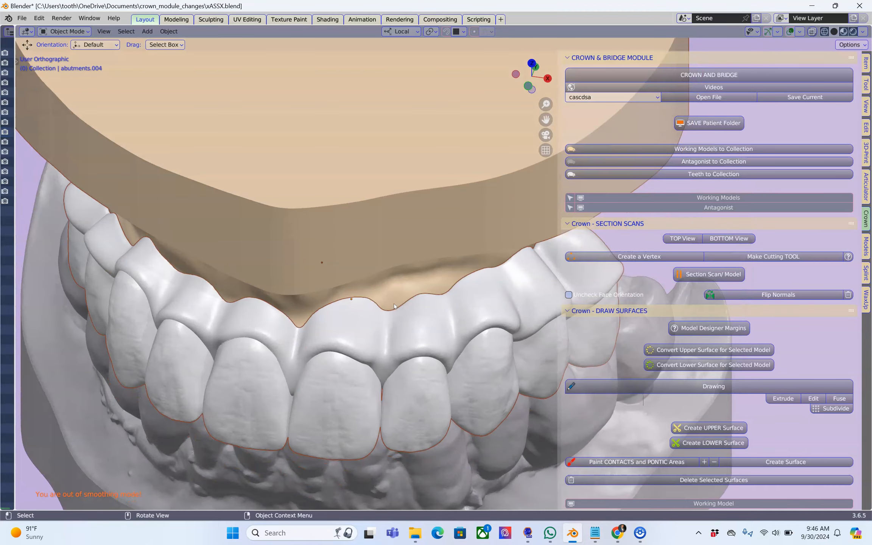
pyautogui.click(866, 186)
pyautogui.scroll(-2, 390, 242)
pyautogui.moveTo(390, 242); pyautogui.dragTo(396, 212, button='middle')
pyautogui.scroll(3, 358, 204)
pyautogui.scroll(-4, 383, 226)
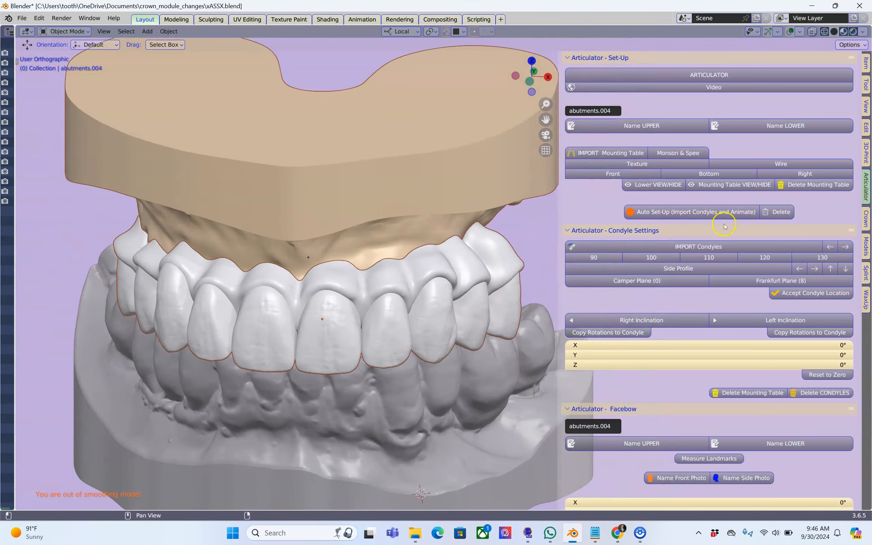
pyautogui.click(670, 212)
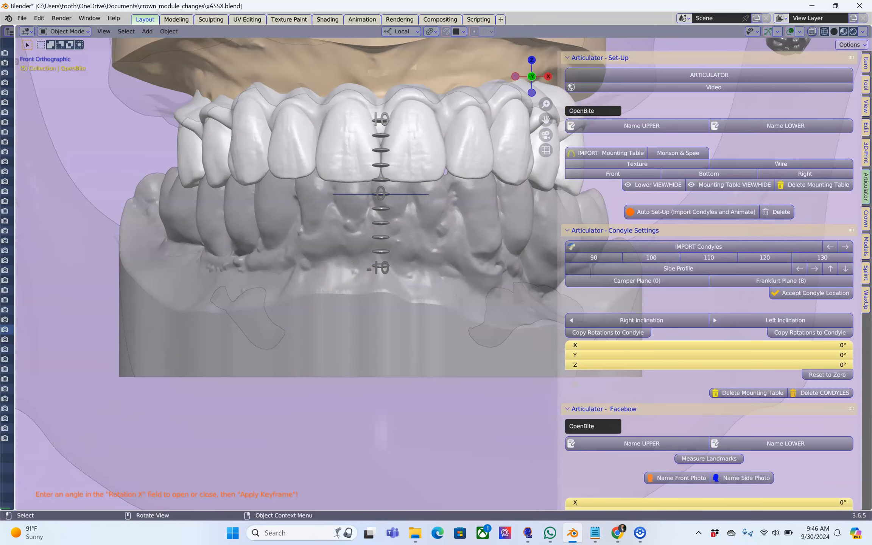
# - View the right excursive movement and play the articulator animation
pyautogui.scroll(-15, 723, 303)
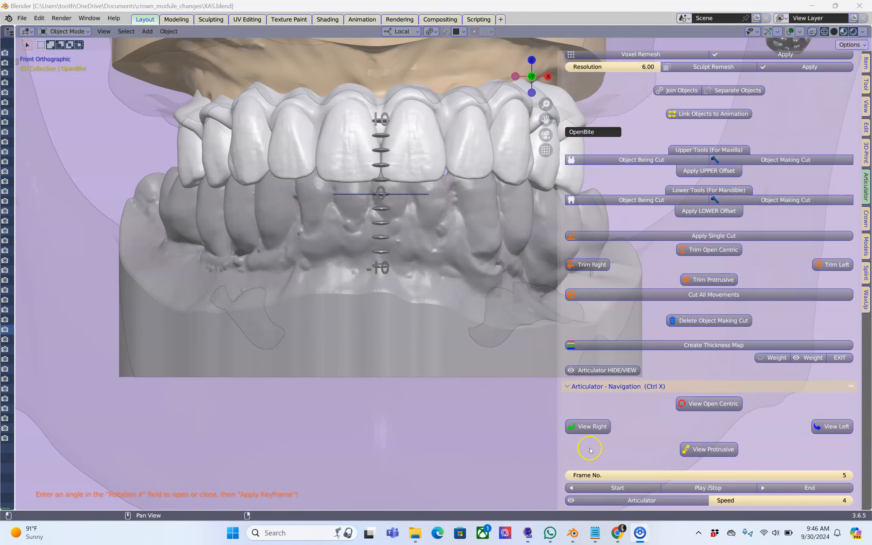
pyautogui.click(589, 435)
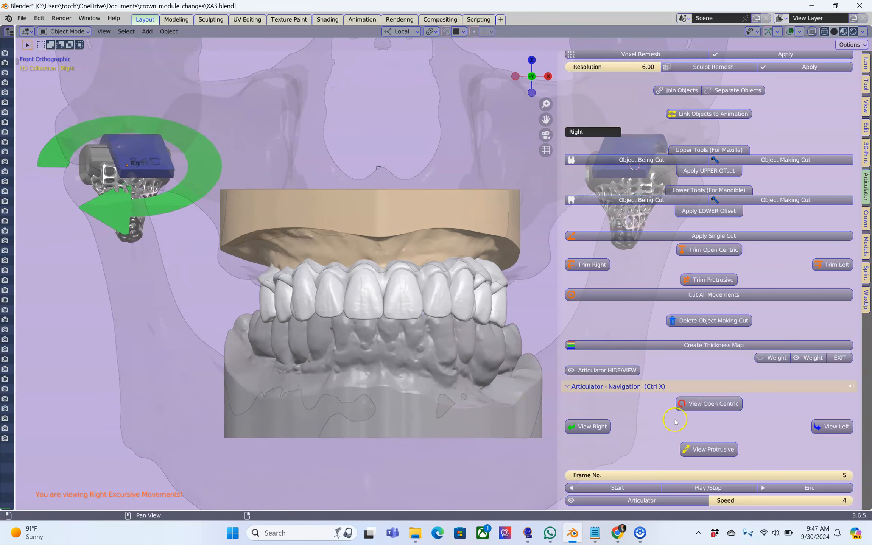
pyautogui.click(697, 490)
# - Link the lower Antagonist model to the animation and view the open centric movement
pyautogui.click(433, 348)
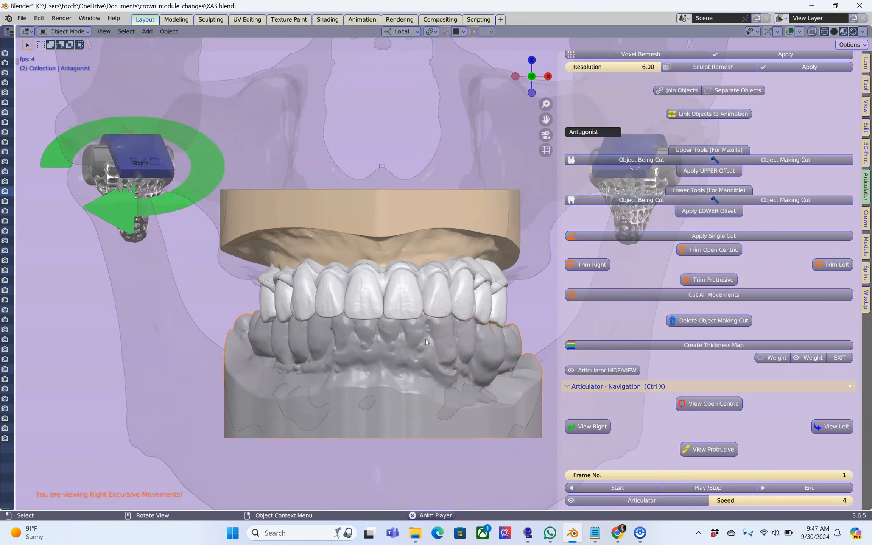
pyautogui.scroll(3, 688, 265)
pyautogui.click(704, 168)
pyautogui.scroll(2, 497, 370)
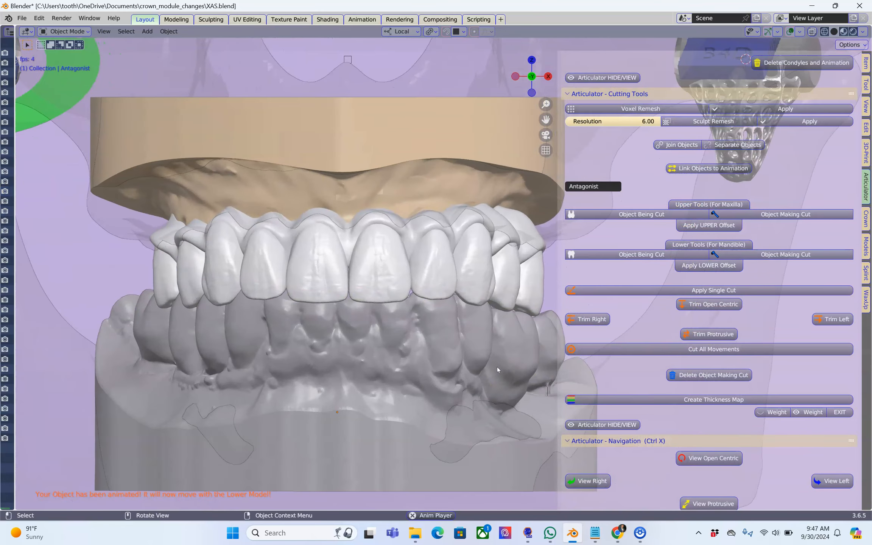
pyautogui.click(711, 459)
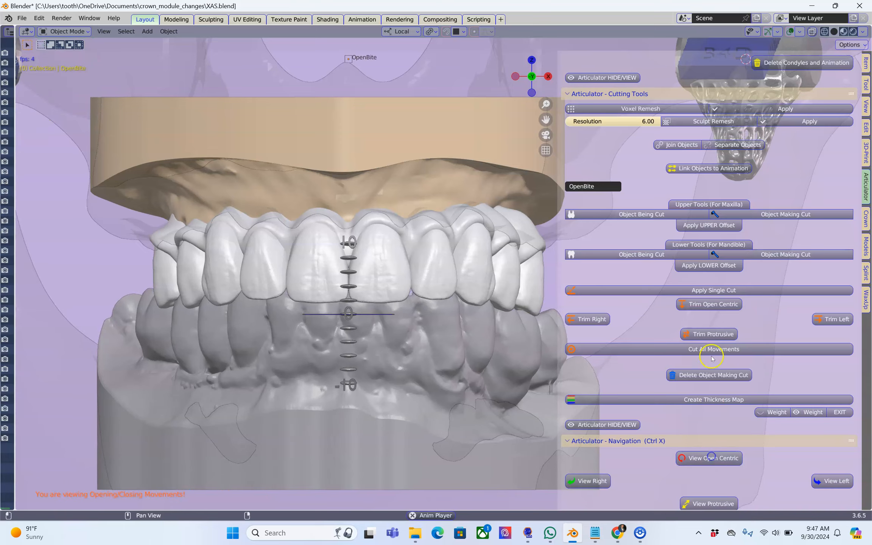
# - Open the protrusive animation for editing and view the bite from the side
pyautogui.scroll(10, 710, 334)
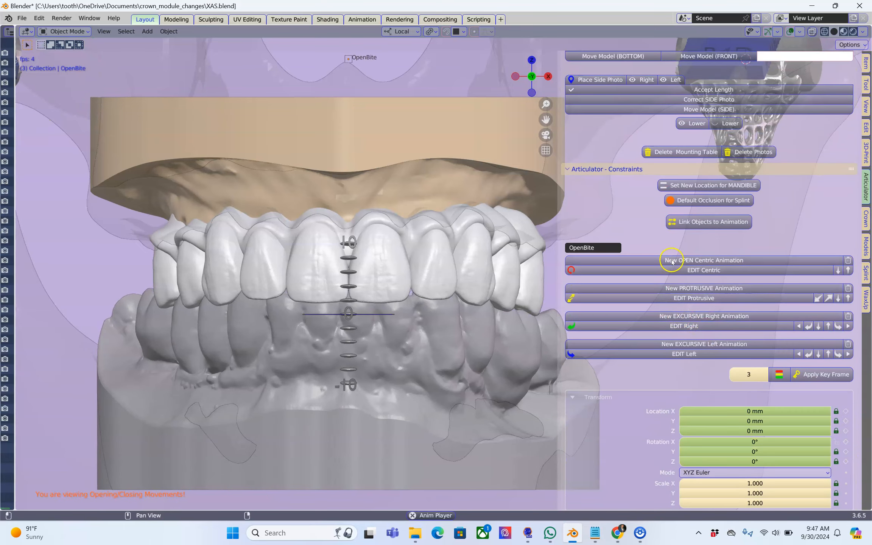
pyautogui.click(690, 298)
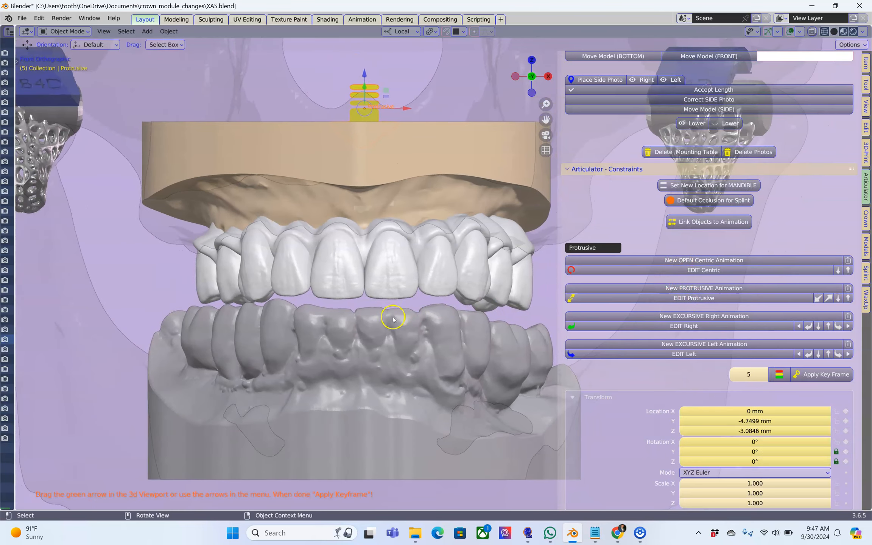
pyautogui.moveTo(393, 319)
pyautogui.mouseDown(button='middle')
pyautogui.moveTo(430, 317)
pyautogui.moveTo(405, 320)
pyautogui.mouseUp(button='middle')
pyautogui.moveTo(404, 321); pyautogui.dragTo(354, 326, button='middle')
pyautogui.scroll(-1, 283, 314)
pyautogui.click(829, 297)
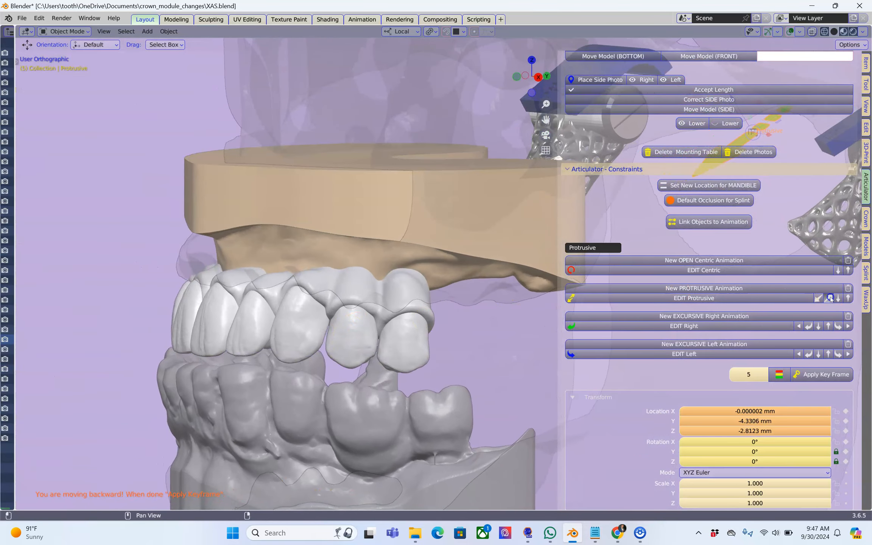
pyautogui.scroll(2, 461, 317)
pyautogui.scroll(6, 433, 315)
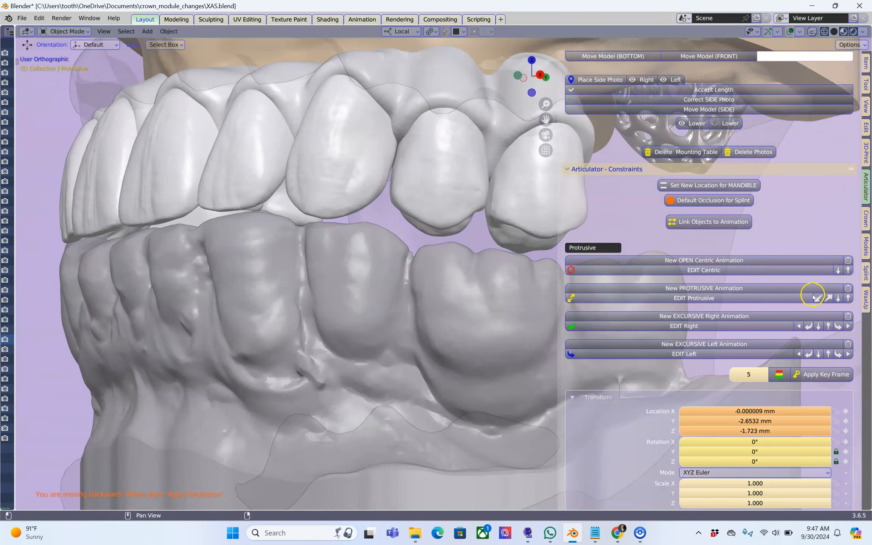
pyautogui.click(848, 299)
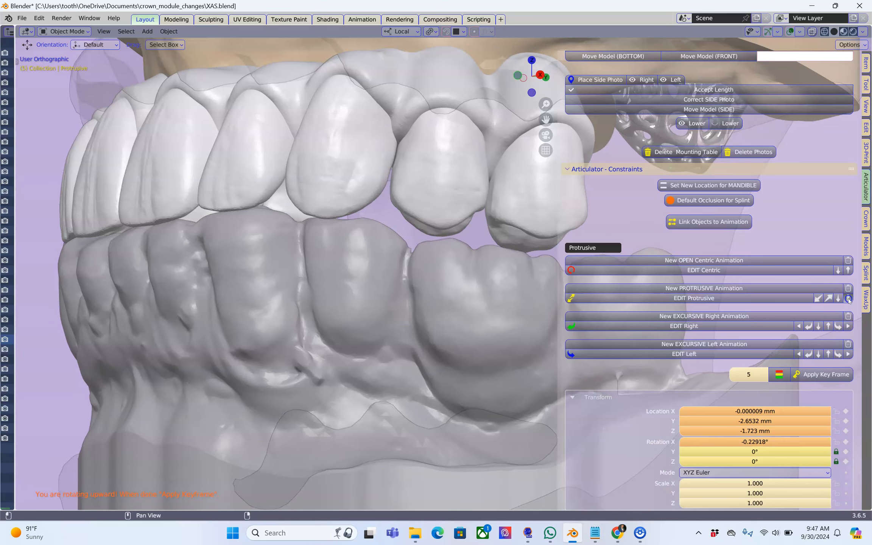
pyautogui.click(478, 338)
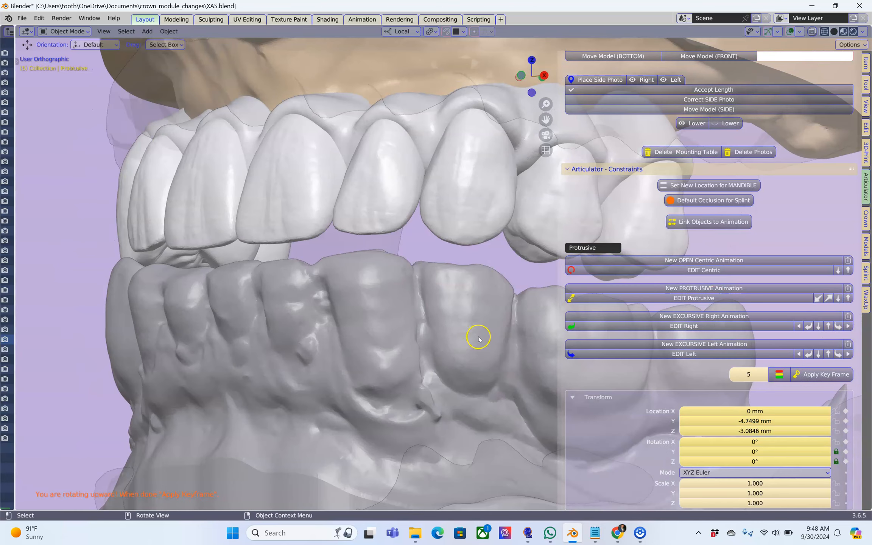
# - Adjust the protrusive position to about Y -2.65 mm, Z -1.73 mm and X rotation -0.34°, and apply the key frame
pyautogui.click(829, 298)
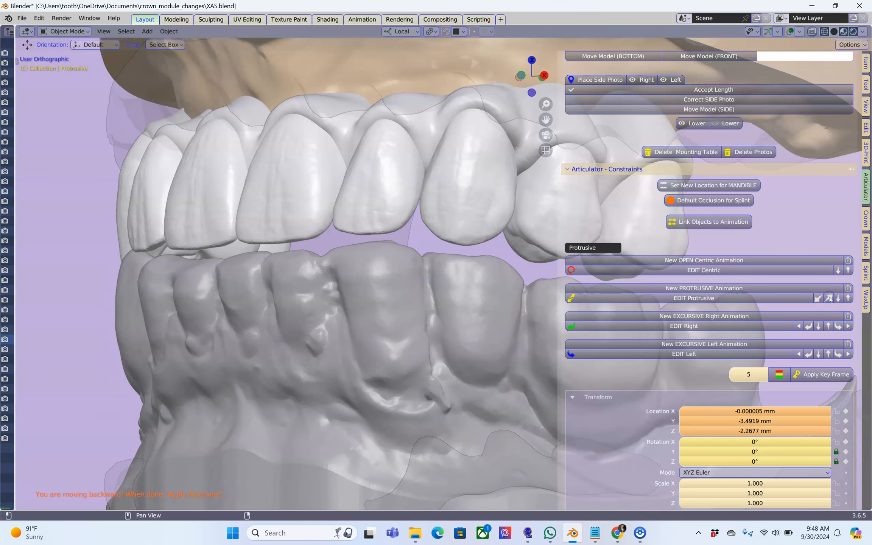
pyautogui.click(848, 298)
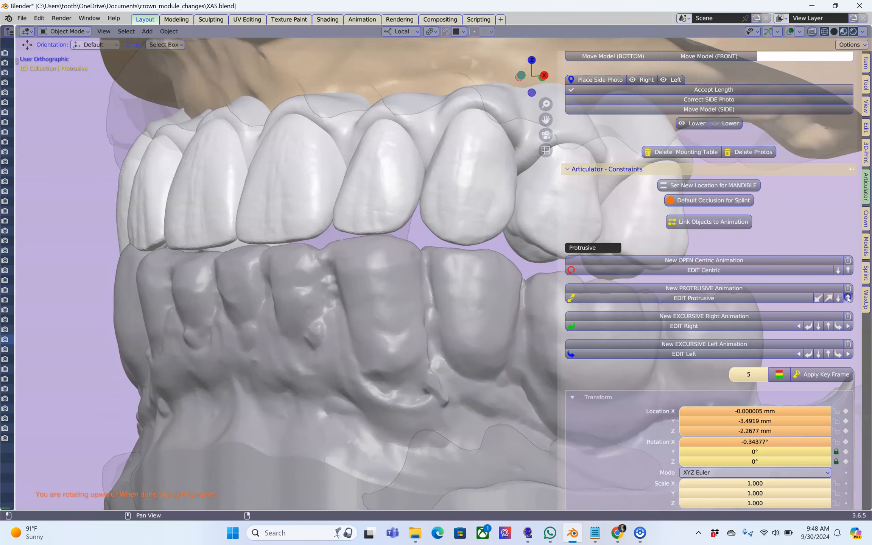
pyautogui.click(830, 298)
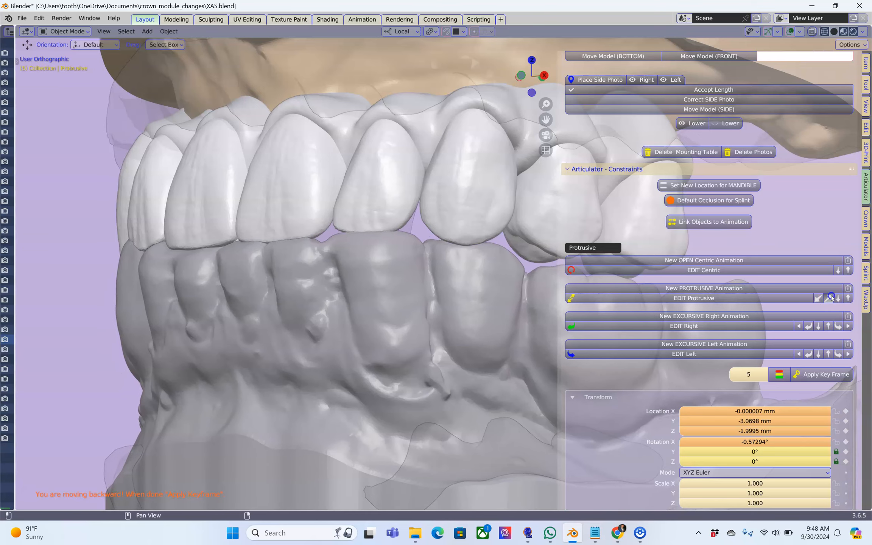
pyautogui.click(839, 298)
pyautogui.moveTo(435, 312); pyautogui.dragTo(419, 311, button='middle')
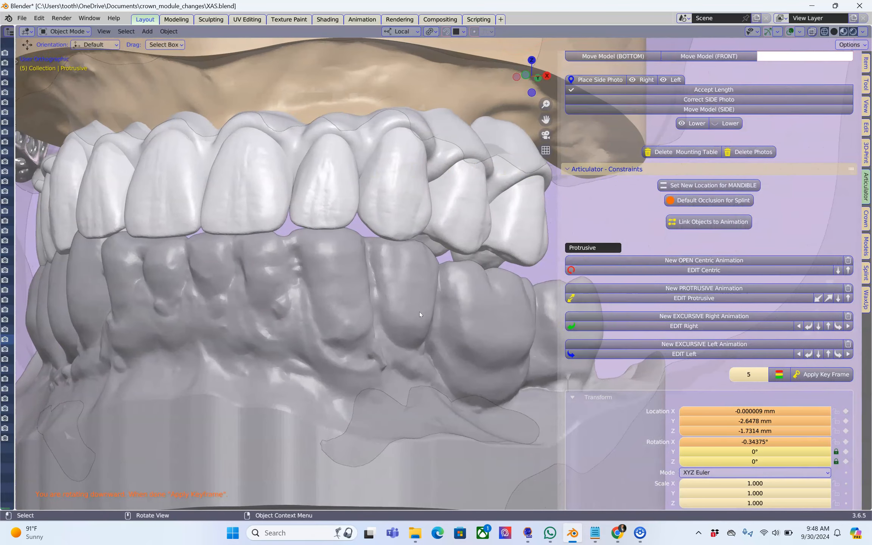
pyautogui.click(819, 377)
# - Rotate the right excursion to about X 1.49°, Z -0.93° and the left to about X 0.80°, Z 0.93°, and apply the key frame
pyautogui.click(703, 270)
pyautogui.click(710, 297)
pyautogui.click(706, 326)
pyautogui.moveTo(333, 304); pyautogui.dragTo(185, 292, button='middle')
pyautogui.click(829, 326)
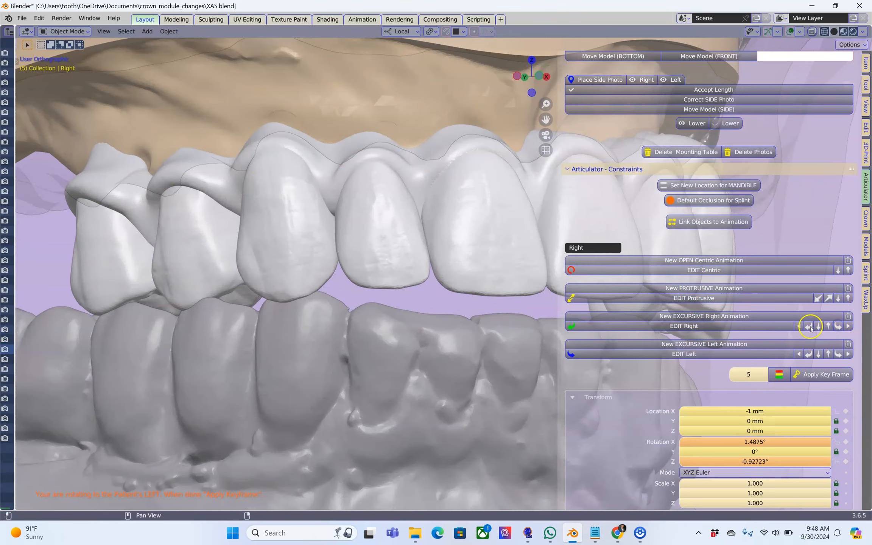
pyautogui.click(782, 354)
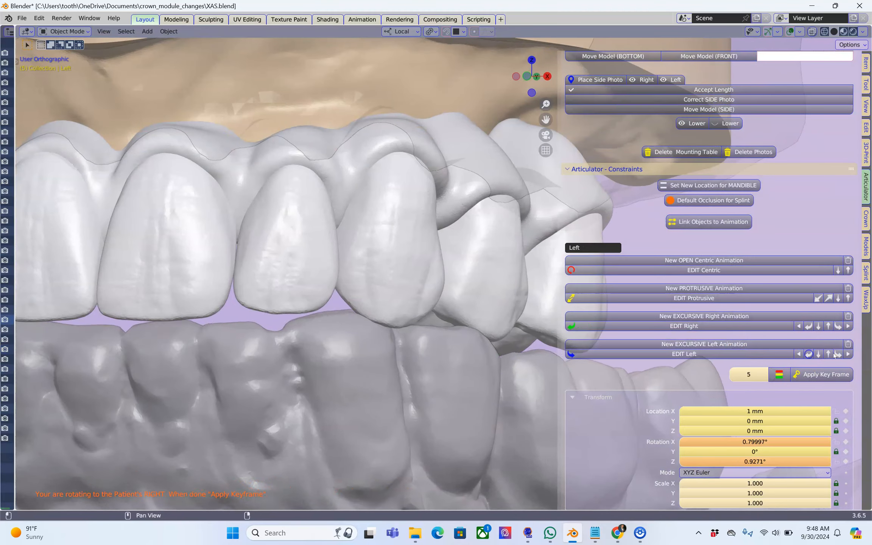
pyautogui.click(811, 374)
# - Set the selected upper prosthesis as the Object Being Cut for the maxilla
pyautogui.scroll(-10, 715, 341)
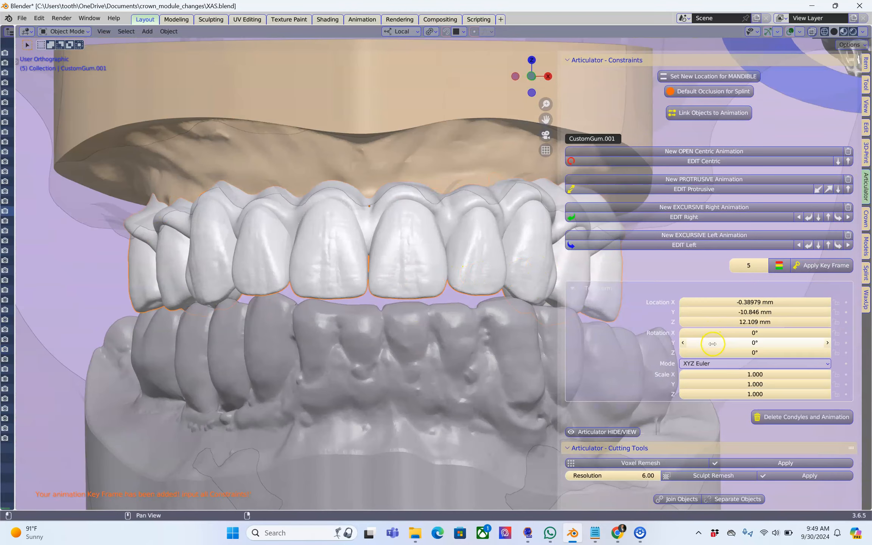
pyautogui.scroll(-10, 712, 353)
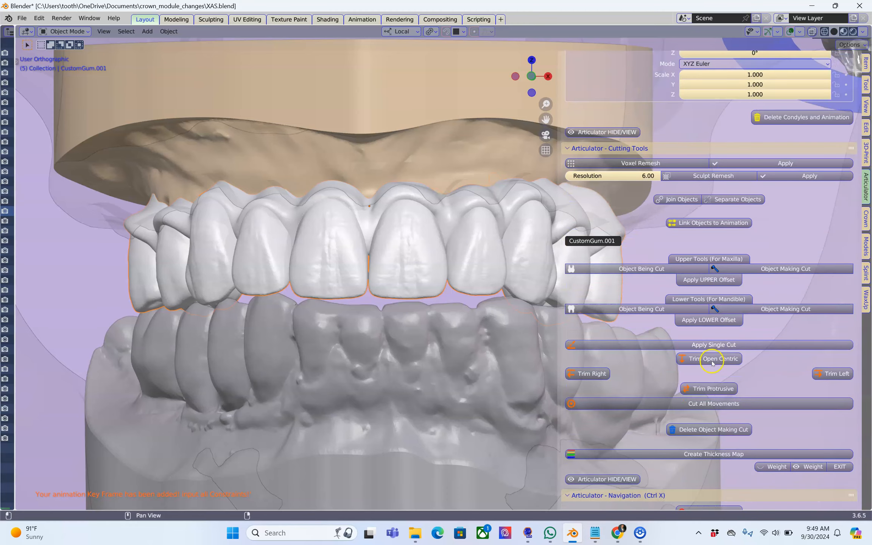
pyautogui.click(625, 270)
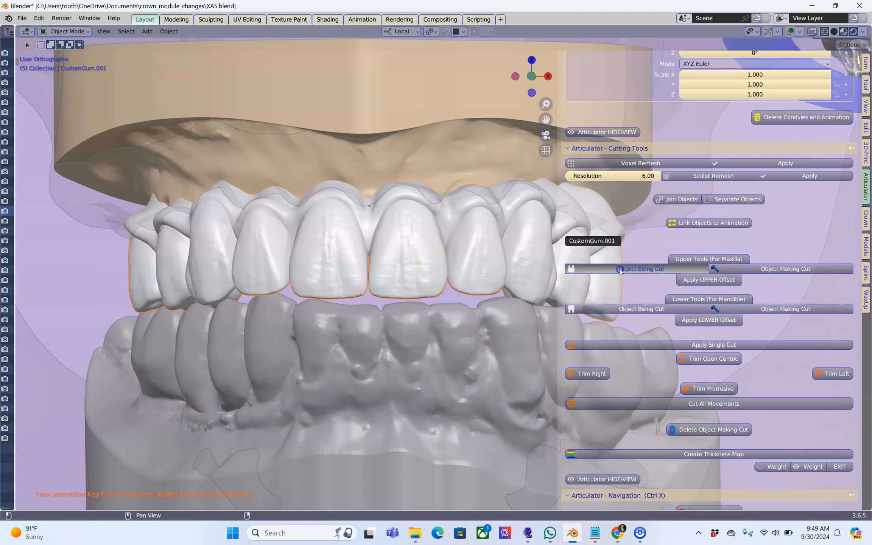
# - Set the lower antagonist as the Object Making Cut for the mandible and apply a lower offset of 0.1 mm
pyautogui.click(412, 353)
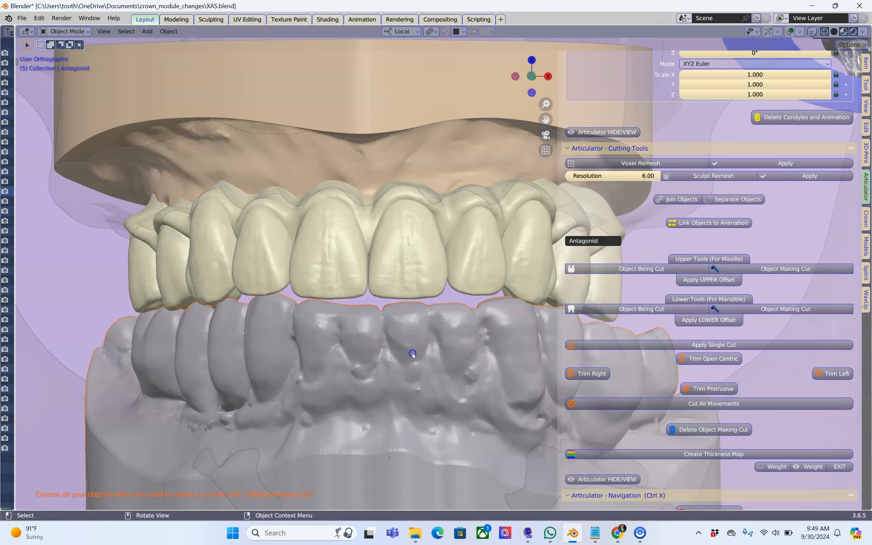
pyautogui.click(755, 311)
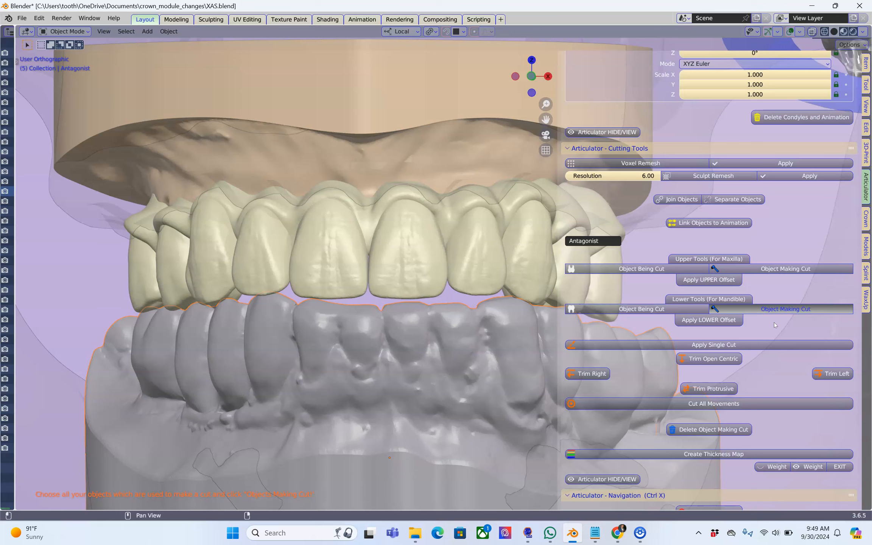
pyautogui.click(721, 324)
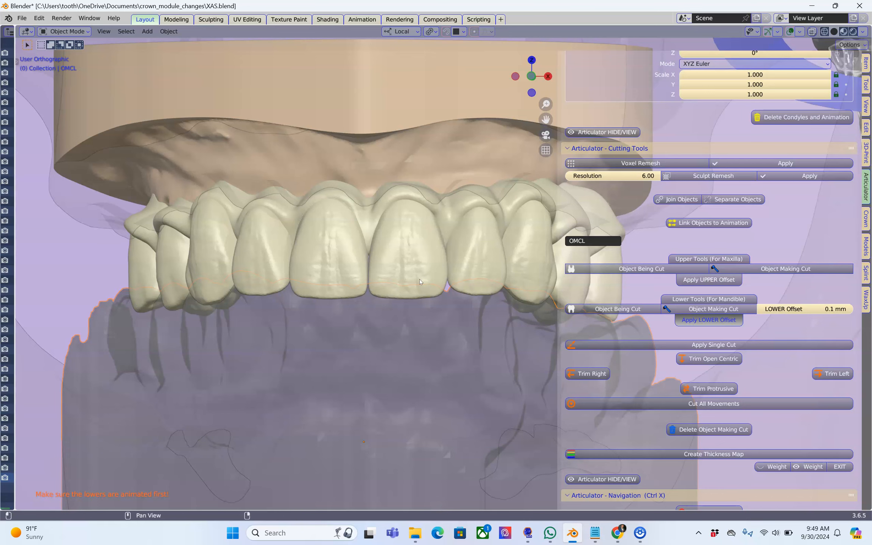
# - Trim the upper prosthesis with Cut All Movements and view it from the biting side
pyautogui.moveTo(420, 278); pyautogui.dragTo(358, 503, button='middle')
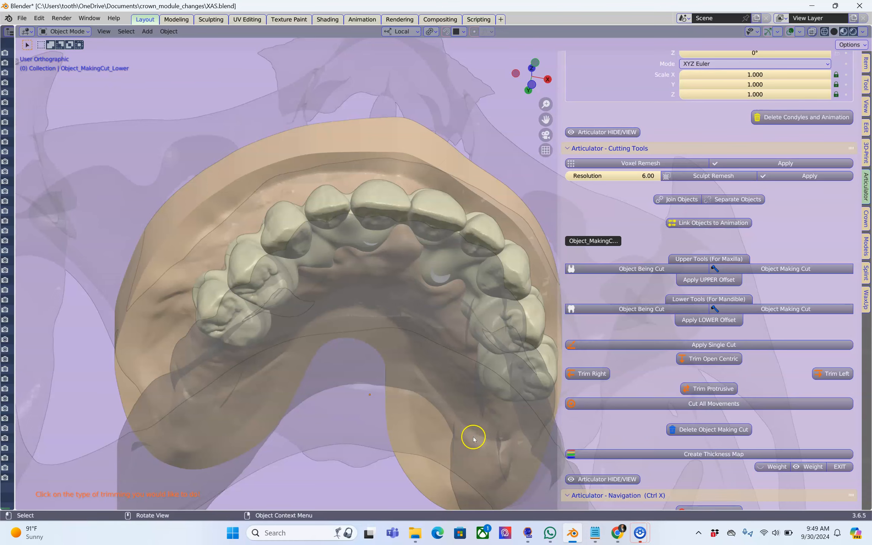
pyautogui.moveTo(473, 438); pyautogui.dragTo(475, 437, button='middle')
pyautogui.moveTo(420, 375); pyautogui.dragTo(459, 369, button='middle')
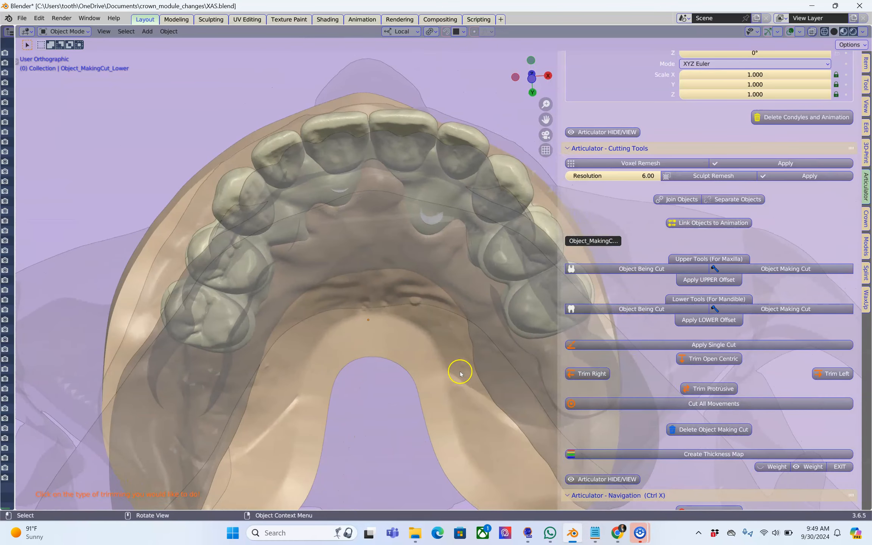
pyautogui.click(721, 402)
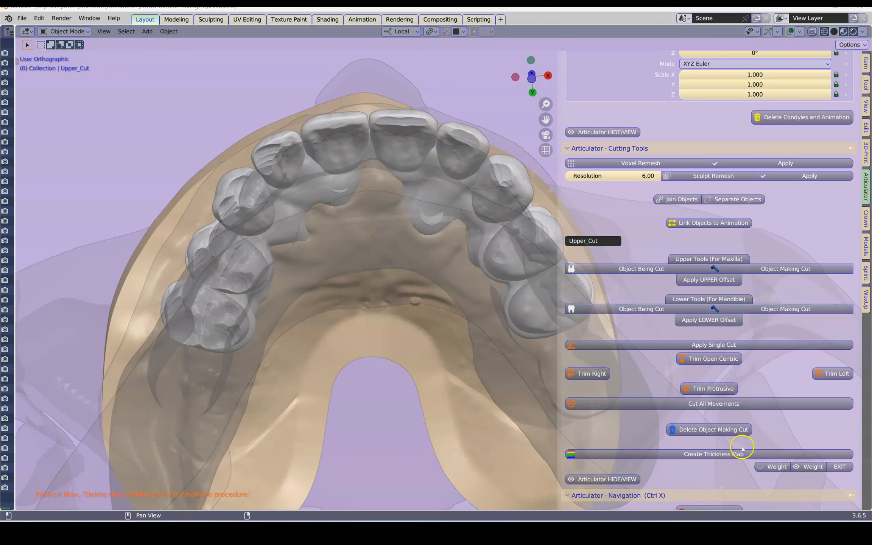
# - Delete the object making the cut, and delete the condyles with their animation
pyautogui.click(741, 431)
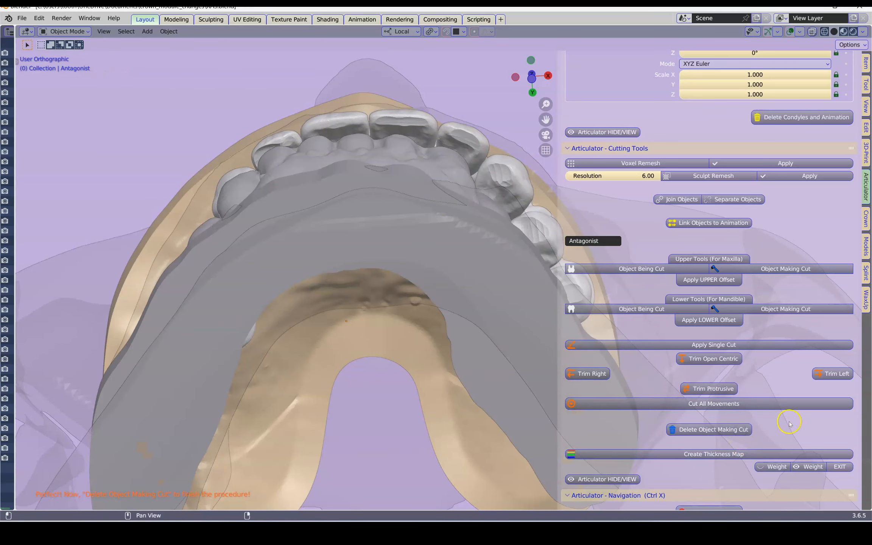
pyautogui.scroll(4, 772, 342)
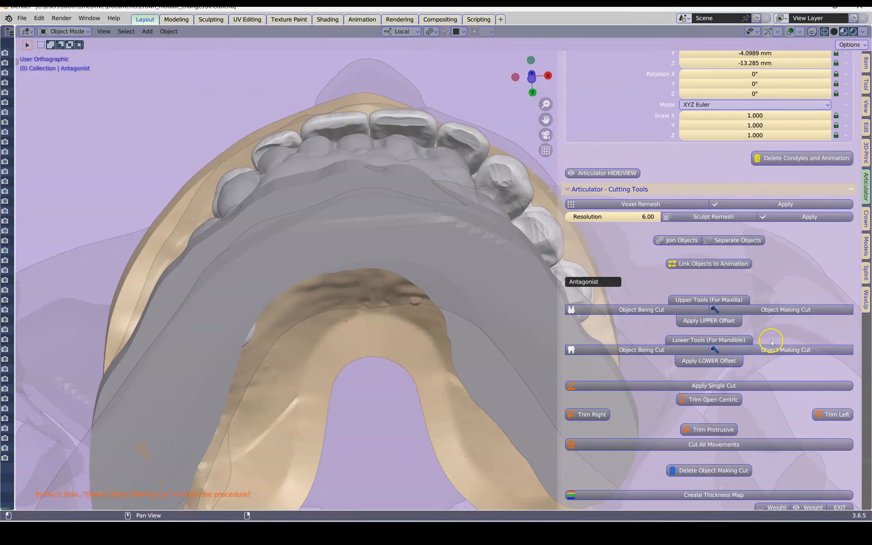
pyautogui.click(805, 186)
# - Hide the lower antagonist and select the trimmed upper prosthesis
pyautogui.moveTo(381, 233); pyautogui.dragTo(389, 264, button='middle')
pyautogui.click(383, 188)
pyautogui.keyDown('shift'); pyautogui.moveTo(382, 181); pyautogui.dragTo(350, 236, button='middle'); pyautogui.keyUp('shift')
pyautogui.press('h')
pyautogui.scroll(2, 357, 287)
pyautogui.click(387, 171)
pyautogui.keyDown('shift'); pyautogui.moveTo(390, 171); pyautogui.dragTo(402, 189, button='middle'); pyautogui.keyUp('shift')
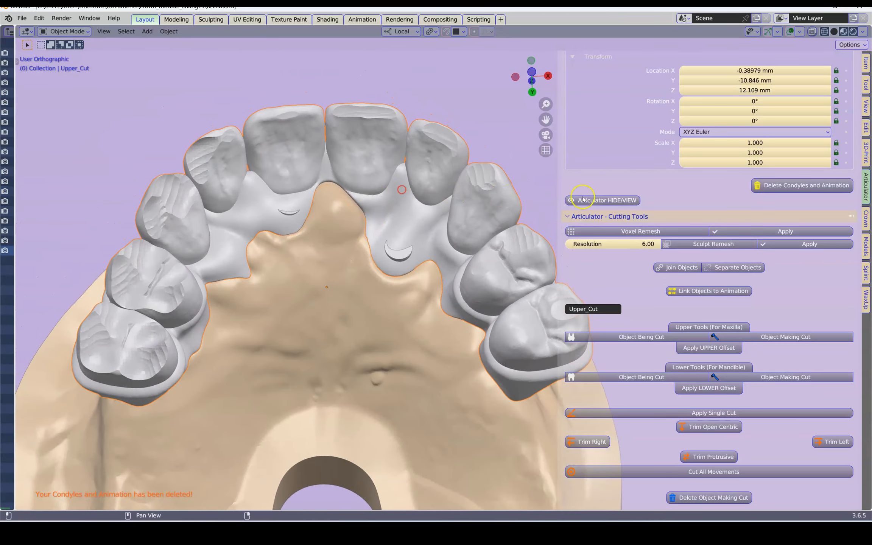
# - Open only the Implant Crowns section of the Crown module and bring its smoothing tools into view
pyautogui.click(867, 220)
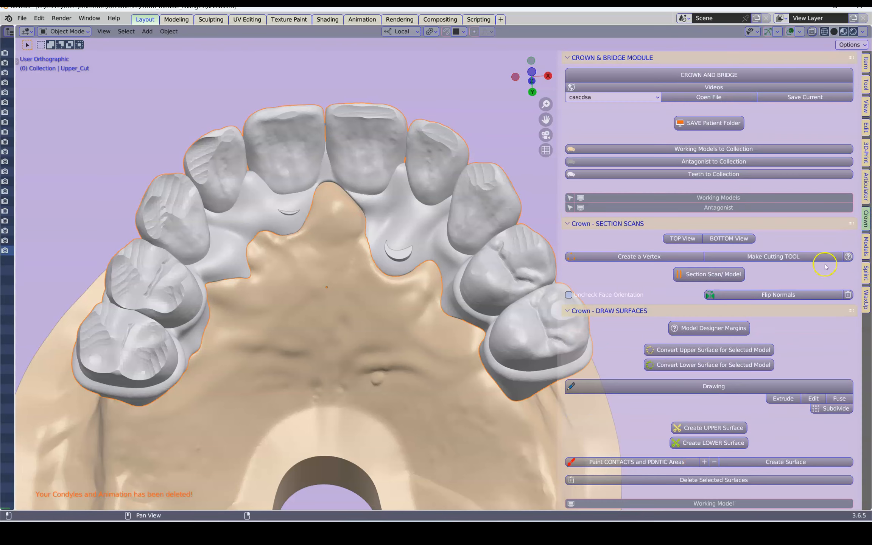
pyautogui.scroll(-3, 757, 265)
pyautogui.keyDown('ctrl'); pyautogui.click(665, 270); pyautogui.keyUp('ctrl')
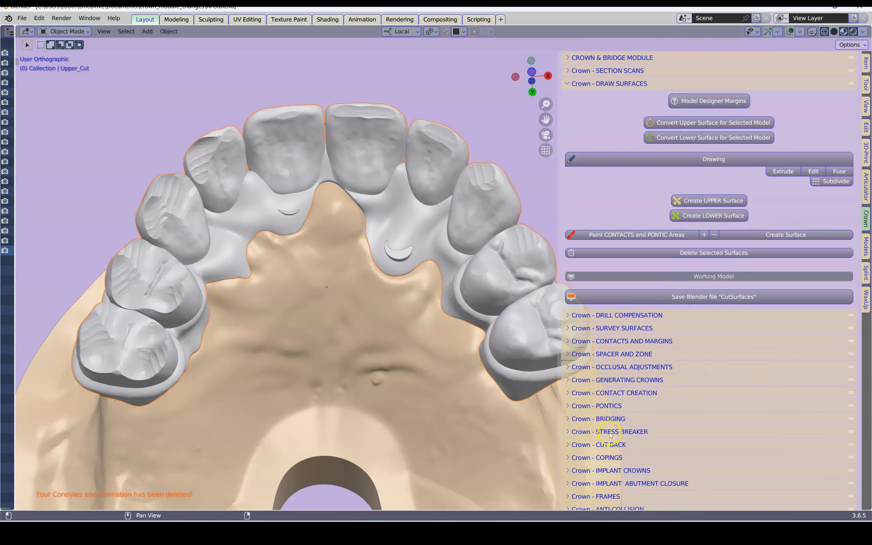
pyautogui.click(622, 471)
pyautogui.keyDown('ctrl'); pyautogui.click(631, 470); pyautogui.keyUp('ctrl')
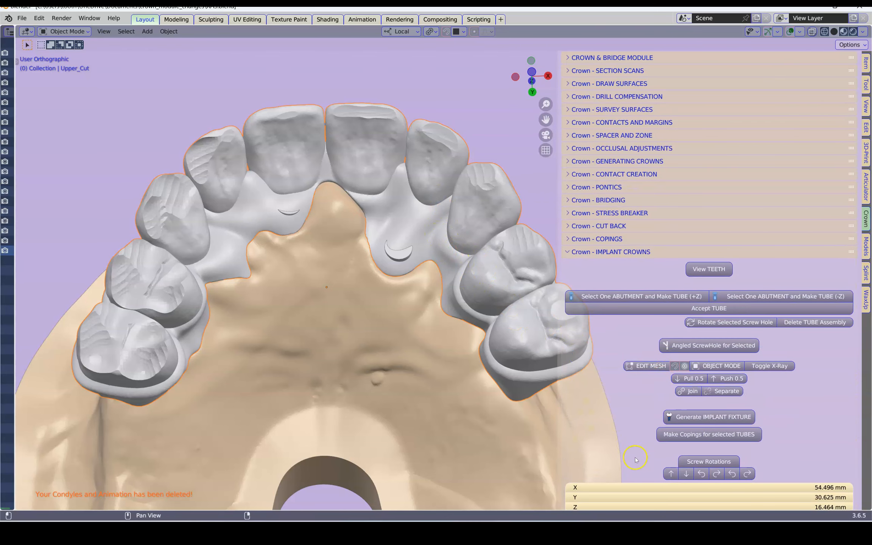
pyautogui.scroll(-8, 636, 460)
# - Smooth the trimmed biting surfaces of the teeth using Smooth CROWN with Protection, and exit sculpt mode
pyautogui.click(642, 437)
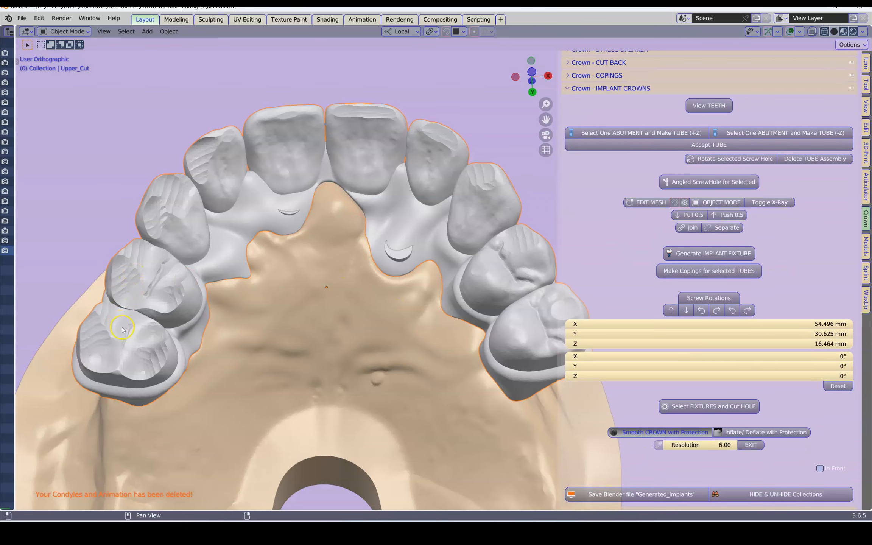
pyautogui.scroll(3, 120, 338)
pyautogui.keyDown('shift'); pyautogui.moveTo(119, 339); pyautogui.dragTo(391, 297, button='middle'); pyautogui.keyUp('shift')
pyautogui.moveTo(194, 307)
pyautogui.mouseDown()
pyautogui.moveTo(121, 347)
pyautogui.moveTo(210, 375)
pyautogui.moveTo(140, 306)
pyautogui.moveTo(124, 238)
pyautogui.moveTo(240, 266)
pyautogui.mouseUp()
pyautogui.moveTo(183, 248)
pyautogui.mouseDown()
pyautogui.moveTo(249, 71)
pyautogui.moveTo(141, 354)
pyautogui.mouseUp()
pyautogui.moveTo(187, 401)
pyautogui.mouseDown()
pyautogui.moveTo(237, 317)
pyautogui.moveTo(26, 244)
pyautogui.mouseUp()
pyautogui.moveTo(282, 254); pyautogui.dragTo(445, 370, button='middle')
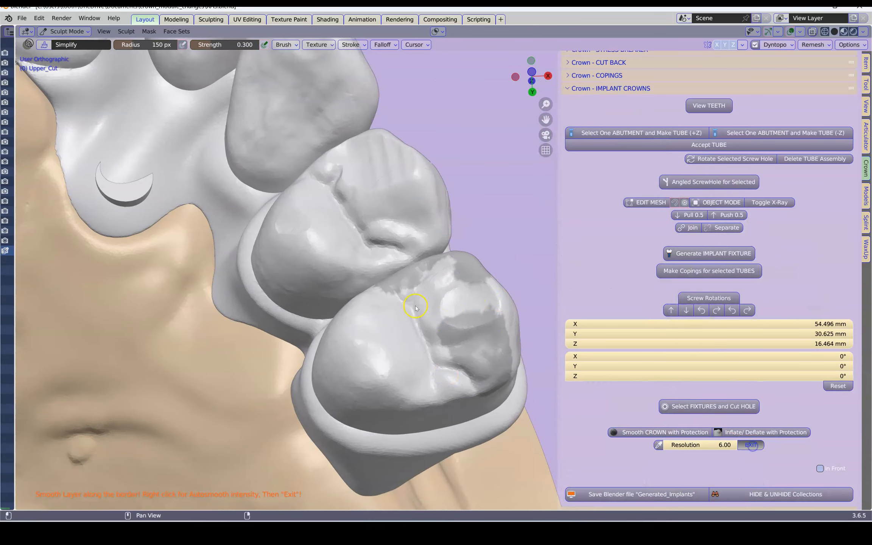
pyautogui.scroll(-4, 385, 263)
pyautogui.keyDown('shift'); pyautogui.moveTo(352, 252); pyautogui.dragTo(454, 273, button='middle'); pyautogui.keyUp('shift')
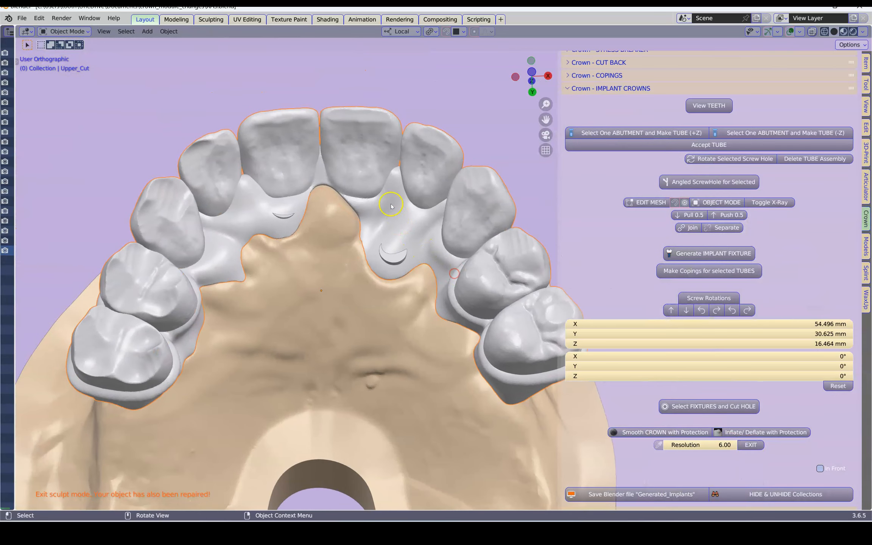
# - Hide the prosthesis and make a +Z tube with 1.2 mm minimum thickness on the abutment at the end of the arch
pyautogui.press('h')
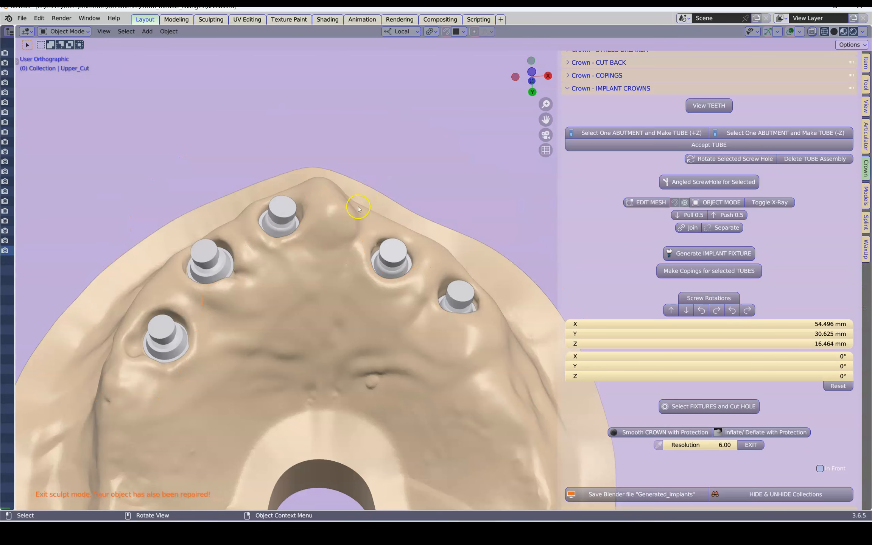
pyautogui.click(174, 332)
pyautogui.keyDown('shift'); pyautogui.moveTo(175, 332); pyautogui.dragTo(221, 301, button='middle'); pyautogui.keyUp('shift')
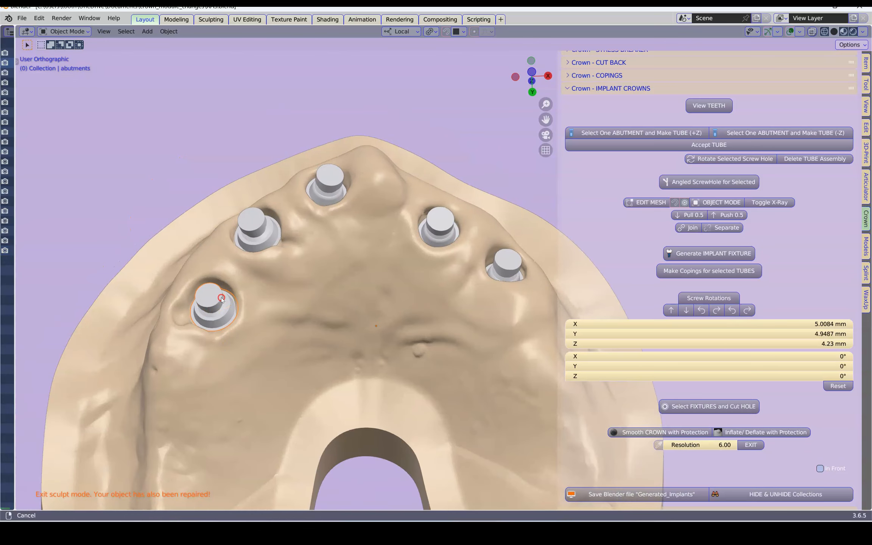
pyautogui.click(627, 133)
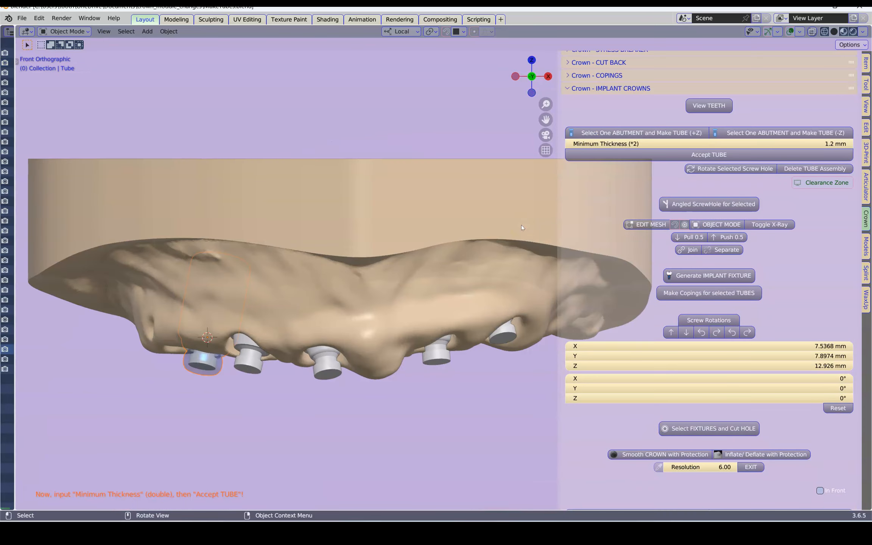
pyautogui.click(719, 155)
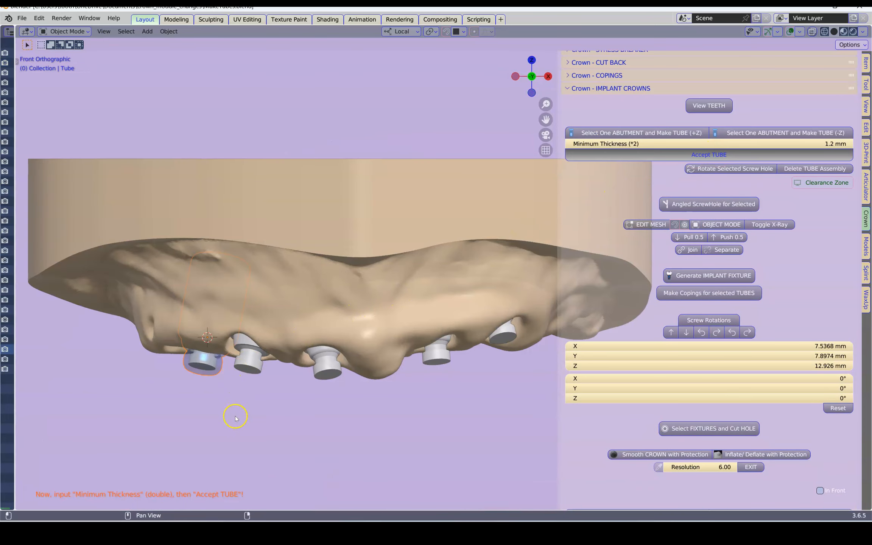
# - Hide the working model and make a +Z tube with 1.2 mm minimum thickness on the second abutment
pyautogui.click(248, 374)
pyautogui.keyDown('shift'); pyautogui.moveTo(249, 374); pyautogui.dragTo(317, 347, button='middle'); pyautogui.keyUp('shift')
pyautogui.click(451, 217)
pyautogui.press('h')
pyautogui.click(323, 331)
pyautogui.scroll(2, 323, 331)
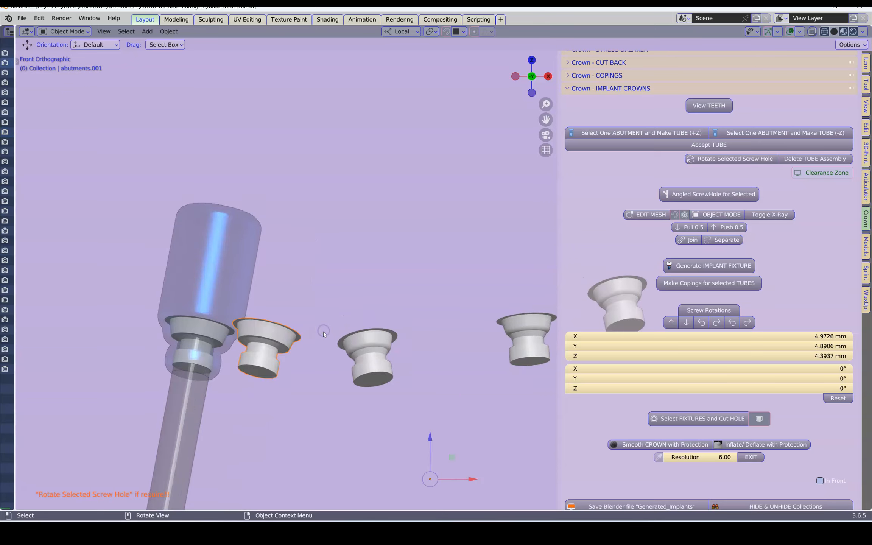
pyautogui.scroll(1, 323, 331)
pyautogui.scroll(1, 331, 321)
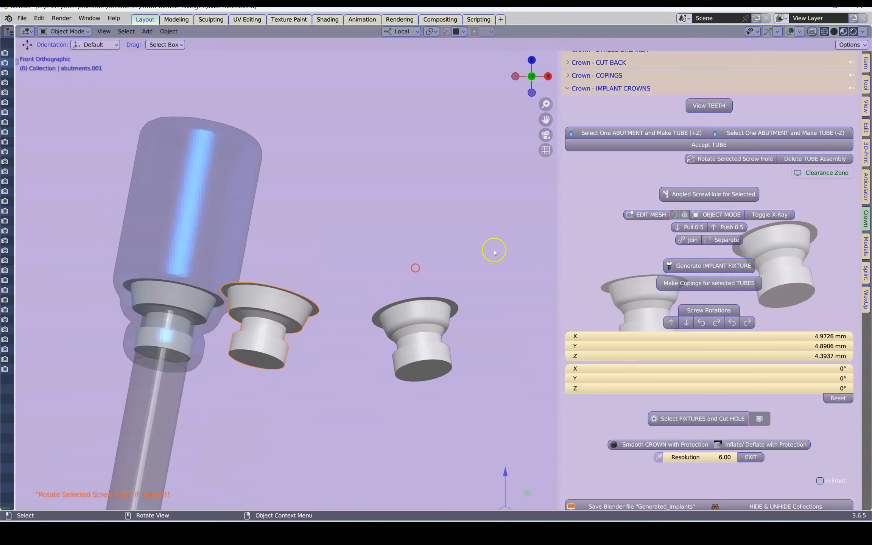
pyautogui.click(650, 134)
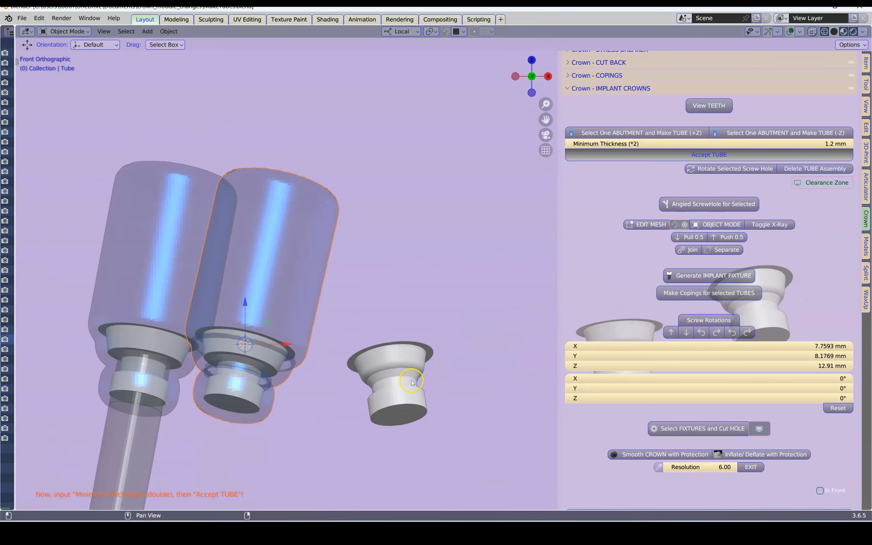
# - Make and accept a +Z tube on the third abutment
pyautogui.click(411, 382)
pyautogui.click(651, 132)
pyautogui.click(669, 156)
pyautogui.scroll(-2, 496, 351)
pyautogui.keyDown('shift'); pyautogui.moveTo(499, 371); pyautogui.dragTo(287, 326, button='middle'); pyautogui.keyUp('shift')
# - Make and accept +Z tubes on the fourth and fifth abutments
pyautogui.click(373, 342)
pyautogui.click(605, 132)
pyautogui.keyDown('shift'); pyautogui.moveTo(487, 262); pyautogui.dragTo(487, 296, button='middle'); pyautogui.keyUp('shift')
pyautogui.click(692, 153)
pyautogui.click(471, 339)
pyautogui.click(656, 134)
pyautogui.click(664, 155)
pyautogui.scroll(-1, 315, 328)
pyautogui.keyDown('shift'); pyautogui.moveTo(303, 333); pyautogui.dragTo(366, 297, button='middle'); pyautogui.keyUp('shift')
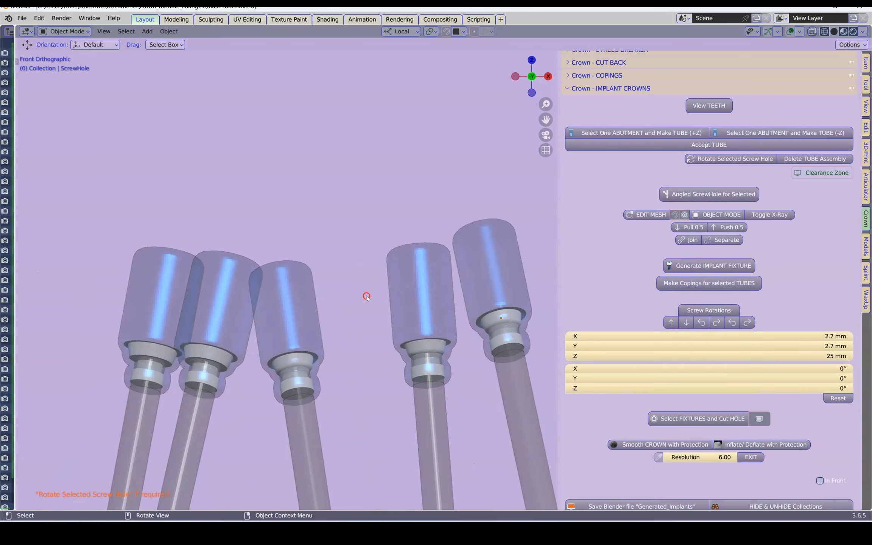
# - Unhide all objects, hide the working model, and generate the implant fixture from the trimmed upper prosthesis
pyautogui.hotkey('alt', 'h')
pyautogui.click(373, 248)
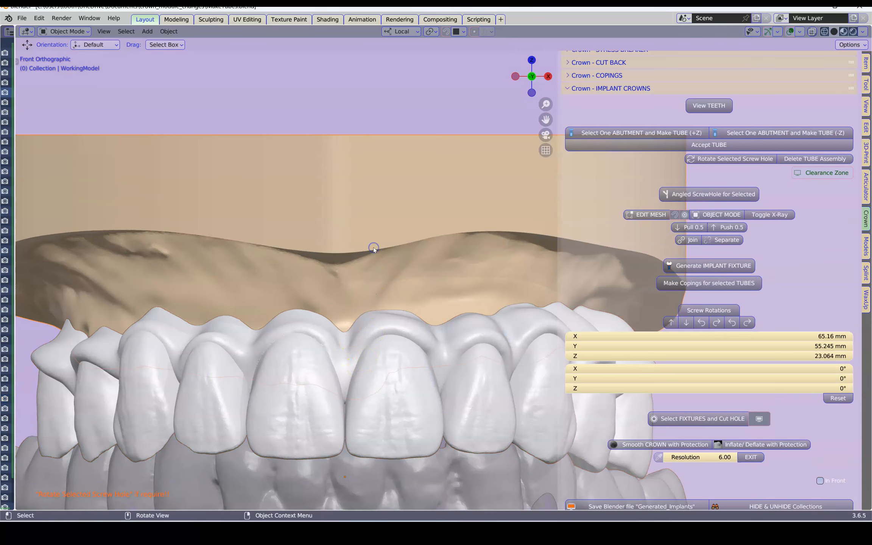
pyautogui.press('h')
pyautogui.click(371, 346)
pyautogui.moveTo(371, 346); pyautogui.dragTo(369, 346, button='middle')
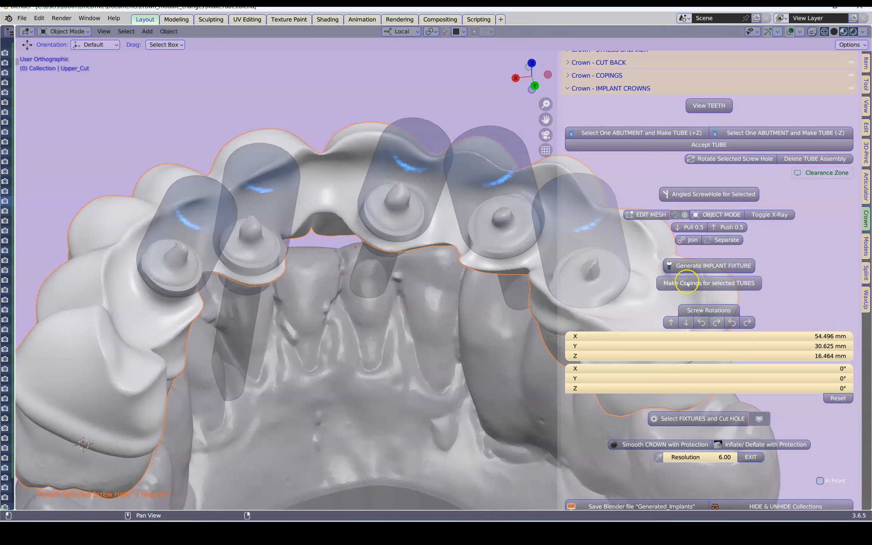
pyautogui.click(710, 266)
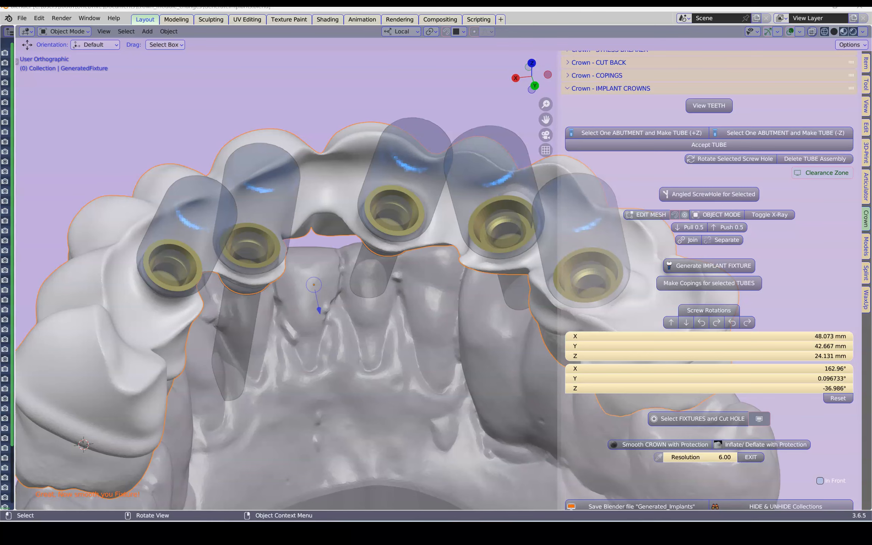
# - Isolate the generated fixture by hiding every other object, and view its underside with the implant sockets
pyautogui.moveTo(256, 306); pyautogui.dragTo(292, 340, button='middle')
pyautogui.scroll(4, 304, 344)
pyautogui.scroll(-6, 302, 342)
pyautogui.click(280, 321)
pyautogui.hotkey('ctrl', 'i')
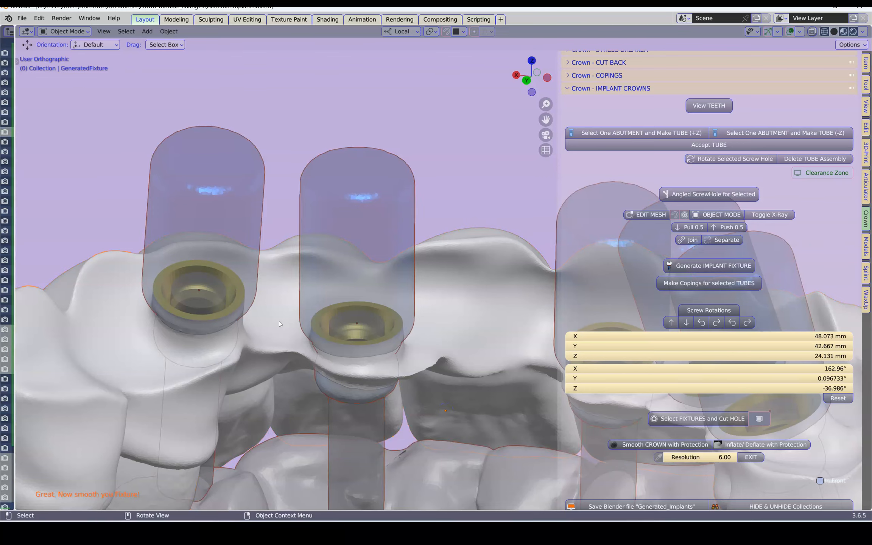
pyautogui.press('h')
pyautogui.click(280, 322)
pyautogui.moveTo(280, 322); pyautogui.dragTo(486, 336, button='middle')
# - Start protected crown smoothing on the generated fixture and brush along the border around the implant sockets
pyautogui.scroll(-3, 677, 425)
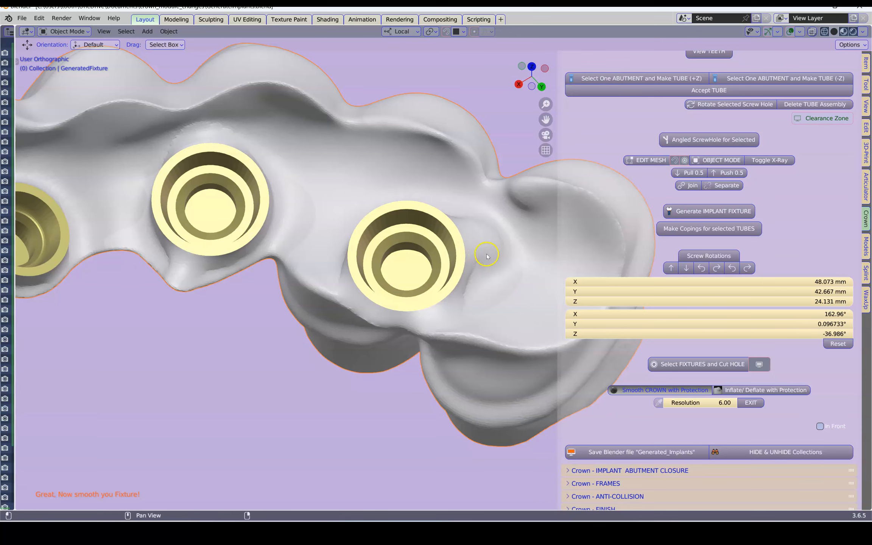
pyautogui.moveTo(489, 257)
pyautogui.mouseDown(button='middle')
pyautogui.moveTo(489, 275)
pyautogui.moveTo(447, 276)
pyautogui.mouseUp(button='middle')
pyautogui.scroll(2, 379, 276)
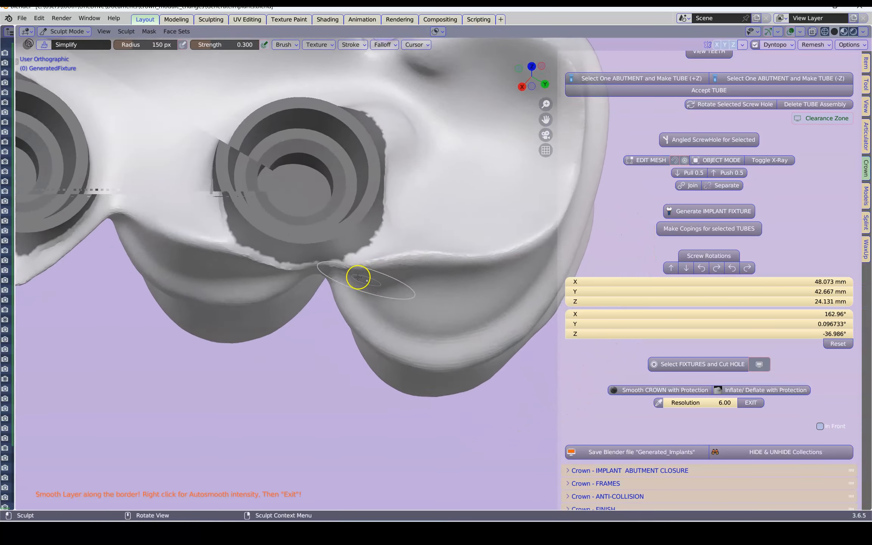
pyautogui.moveTo(202, 262); pyautogui.dragTo(196, 262)
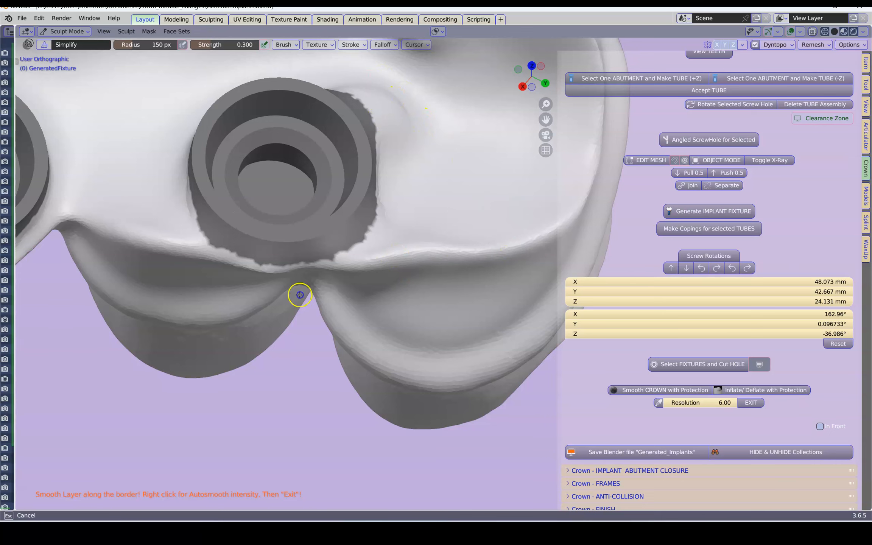
pyautogui.moveTo(218, 257); pyautogui.dragTo(227, 252)
pyautogui.scroll(-2, 265, 229)
pyautogui.moveTo(285, 218)
pyautogui.keyDown('shift'); pyautogui.mouseDown(button='middle')
pyautogui.moveTo(292, 216)
pyautogui.moveTo(275, 236)
pyautogui.mouseUp(button='middle'); pyautogui.keyUp('shift')
pyautogui.scroll(1, 275, 236)
pyautogui.moveTo(227, 279); pyautogui.dragTo(199, 284)
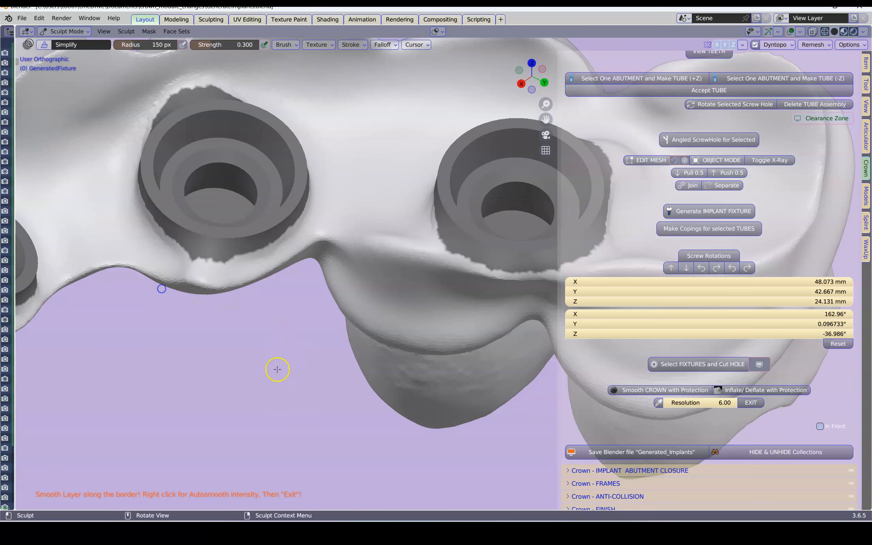
# - Set the smoothing brush strength to 0.666, smooth the remaining socket borders, and exit smoothing
pyautogui.rightClick(277, 369)
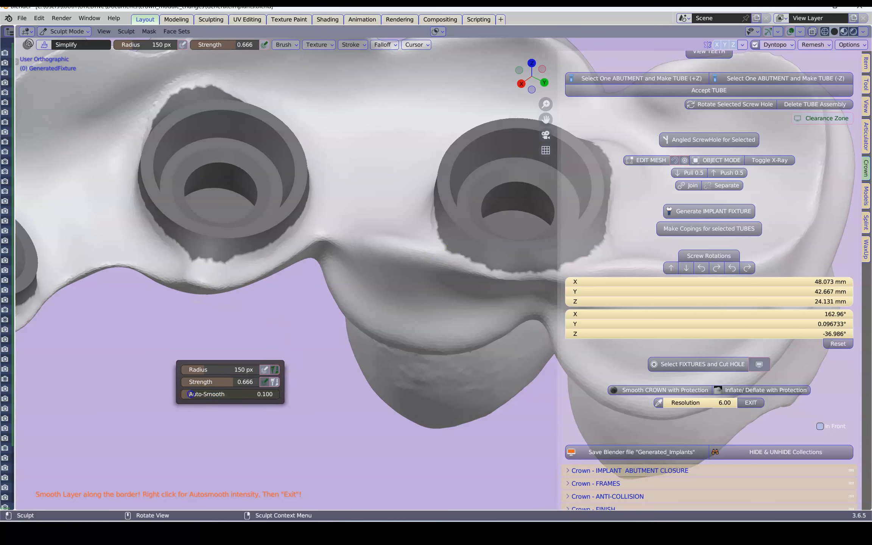
pyautogui.moveTo(316, 283); pyautogui.dragTo(327, 259, button='middle')
pyautogui.moveTo(170, 291); pyautogui.dragTo(163, 291)
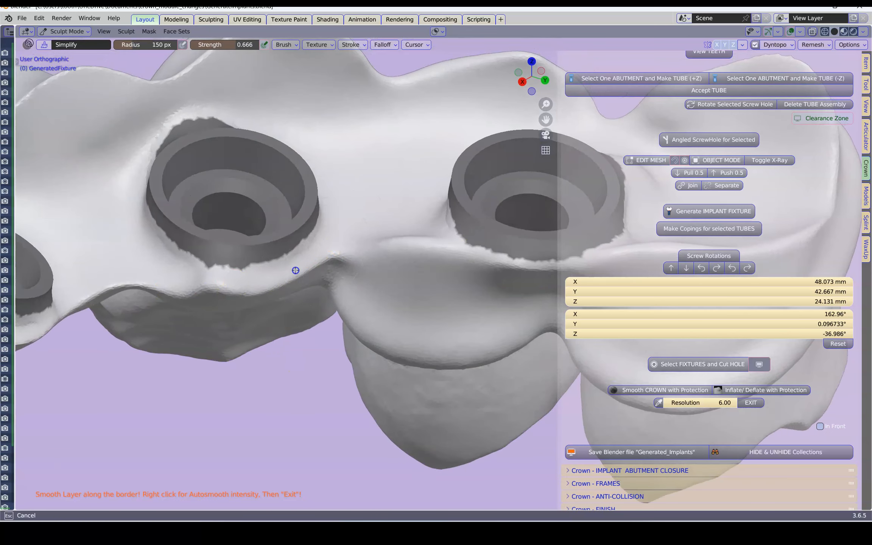
pyautogui.moveTo(263, 285)
pyautogui.mouseDown(button='middle')
pyautogui.moveTo(341, 214)
pyautogui.moveTo(339, 179)
pyautogui.moveTo(317, 276)
pyautogui.moveTo(240, 295)
pyautogui.moveTo(179, 220)
pyautogui.moveTo(181, 259)
pyautogui.moveTo(194, 257)
pyautogui.moveTo(87, 277)
pyautogui.moveTo(195, 278)
pyautogui.moveTo(179, 286)
pyautogui.moveTo(285, 260)
pyautogui.moveTo(253, 248)
pyautogui.moveTo(201, 288)
pyautogui.mouseUp(button='middle')
pyautogui.scroll(-2, 182, 298)
pyautogui.moveTo(168, 315)
pyautogui.mouseDown(button='middle')
pyautogui.moveTo(389, 290)
pyautogui.moveTo(354, 153)
pyautogui.moveTo(255, 171)
pyautogui.mouseUp(button='middle')
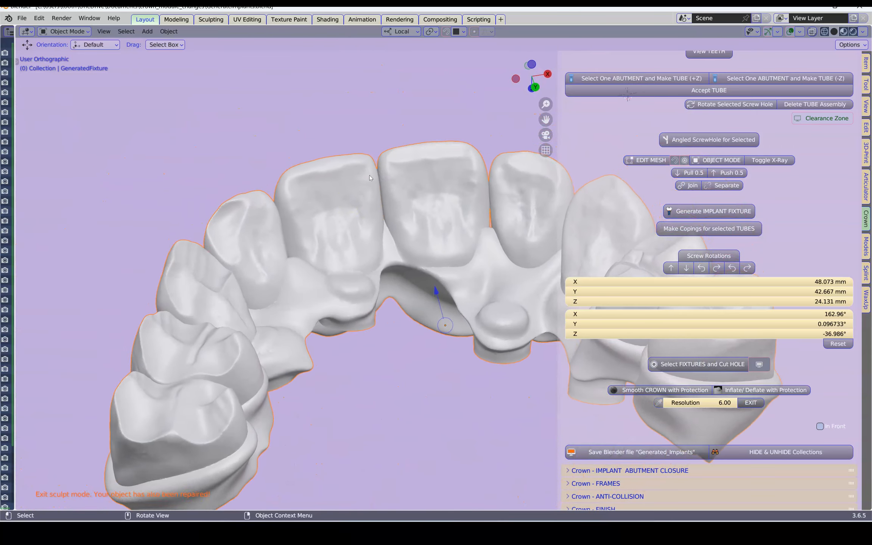
# - Unhide all objects, hide the antagonist model, and turn on X-ray display
pyautogui.hotkey('alt', 'h')
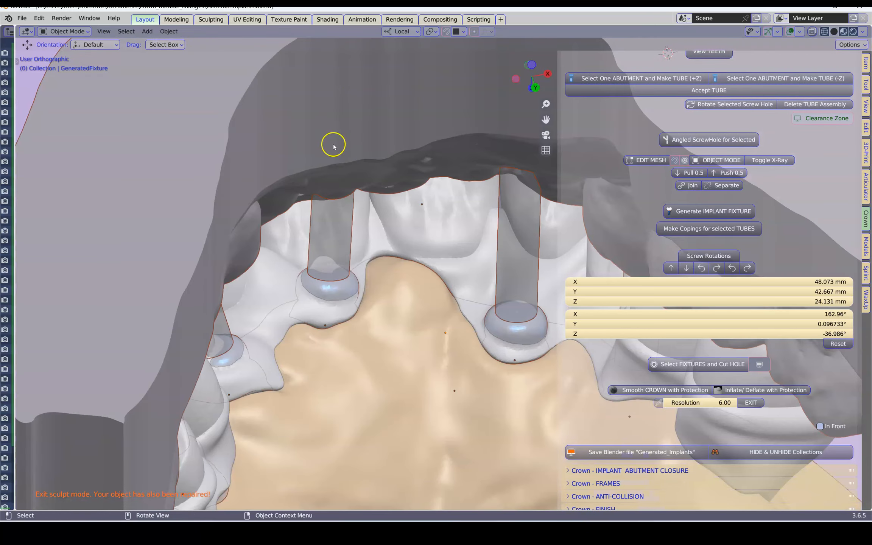
pyautogui.click(386, 162)
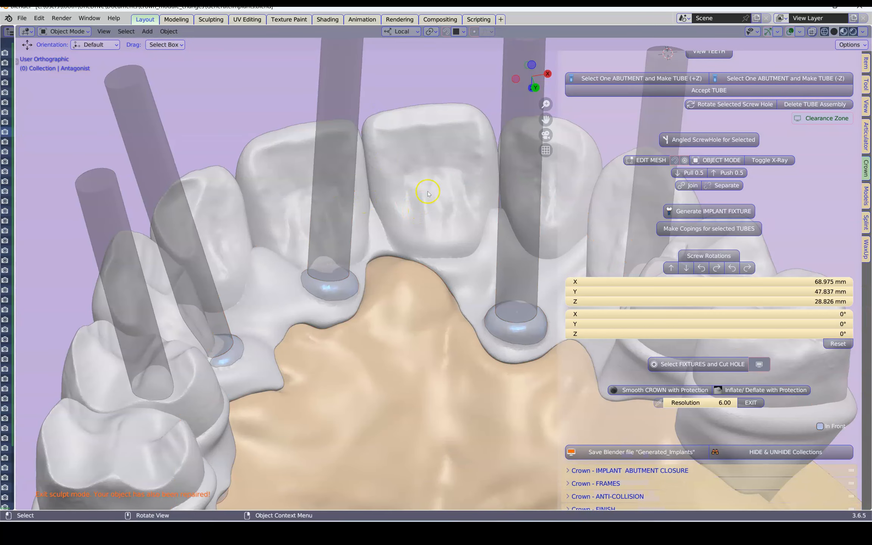
pyautogui.click(812, 32)
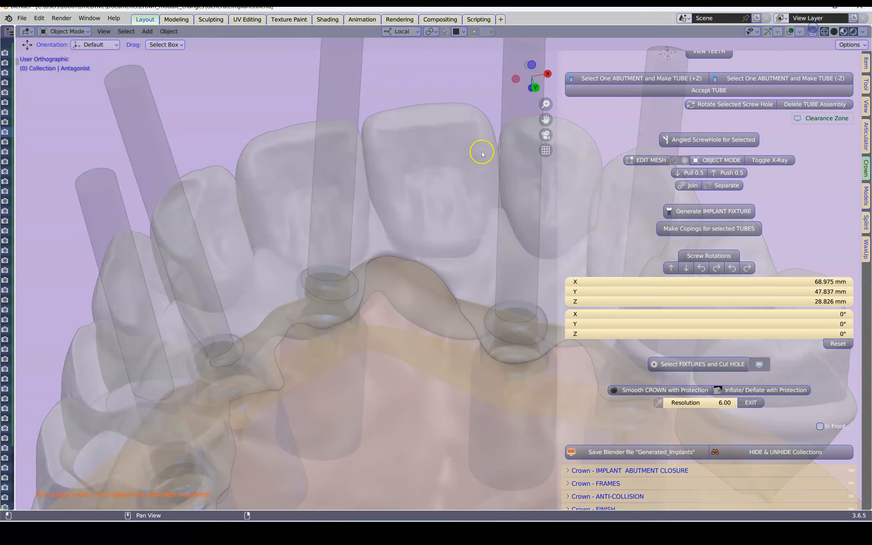
# - Raise ScrewHole.003 about 2.8 mm along its local Z axis and widen it to about 3 mm in X and Y only
pyautogui.click(356, 196)
pyautogui.press('KP_Decimal')
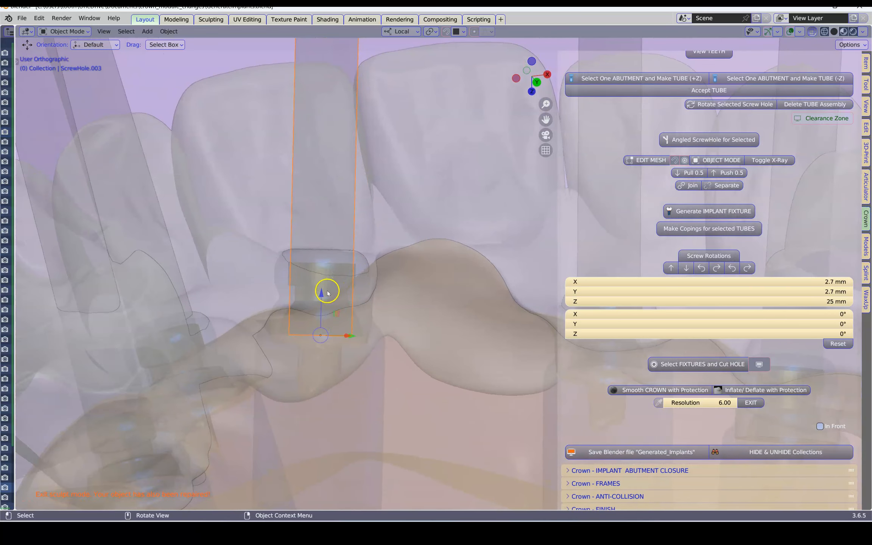
pyautogui.moveTo(325, 288); pyautogui.dragTo(325, 265)
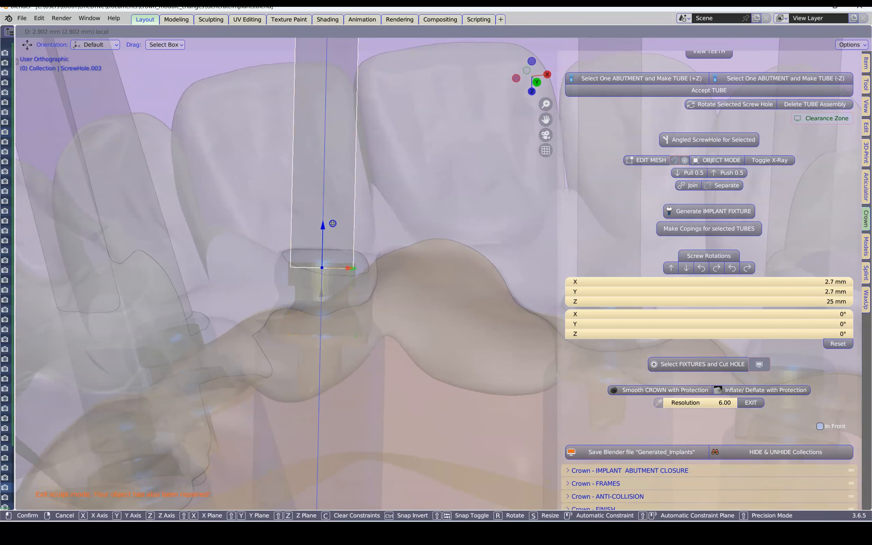
pyautogui.moveTo(332, 223); pyautogui.dragTo(333, 223)
pyautogui.scroll(1, 376, 253)
pyautogui.press('s')
pyautogui.hotkey('shift', 'z')
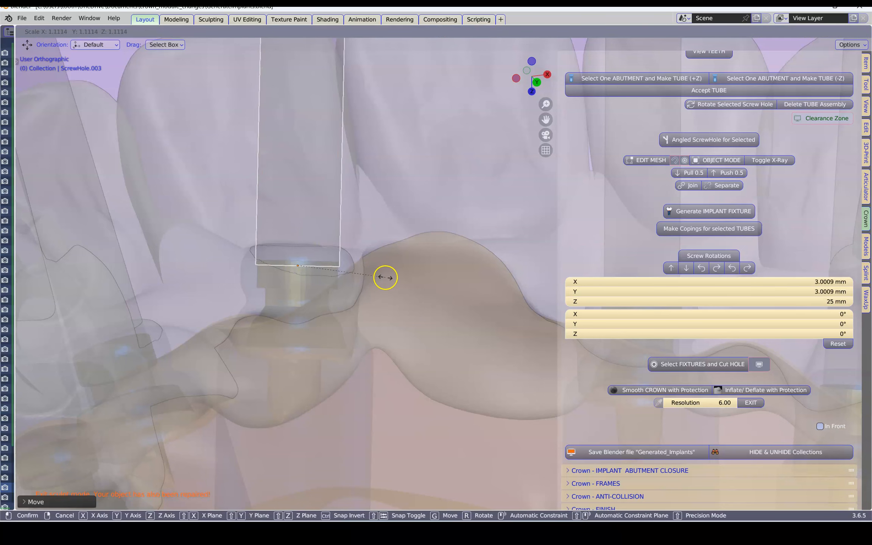
pyautogui.click(385, 276)
# - Raise ScrewHole.002 along its local Z axis to its abutment's upper part and widen it to about 3.06 mm in X and Y
pyautogui.scroll(-2, 150, 220)
pyautogui.click(164, 144)
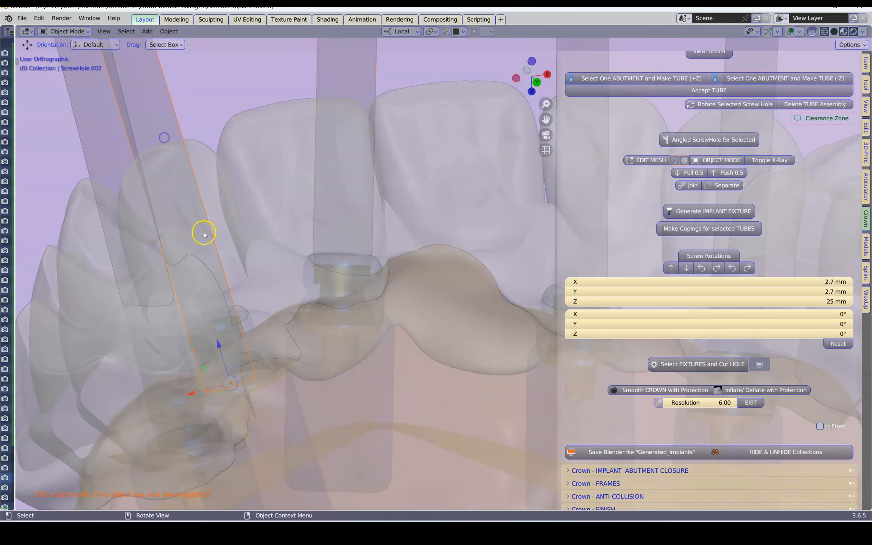
pyautogui.moveTo(204, 233); pyautogui.dragTo(169, 237, button='middle')
pyautogui.moveTo(197, 352); pyautogui.dragTo(191, 292)
pyautogui.press('s')
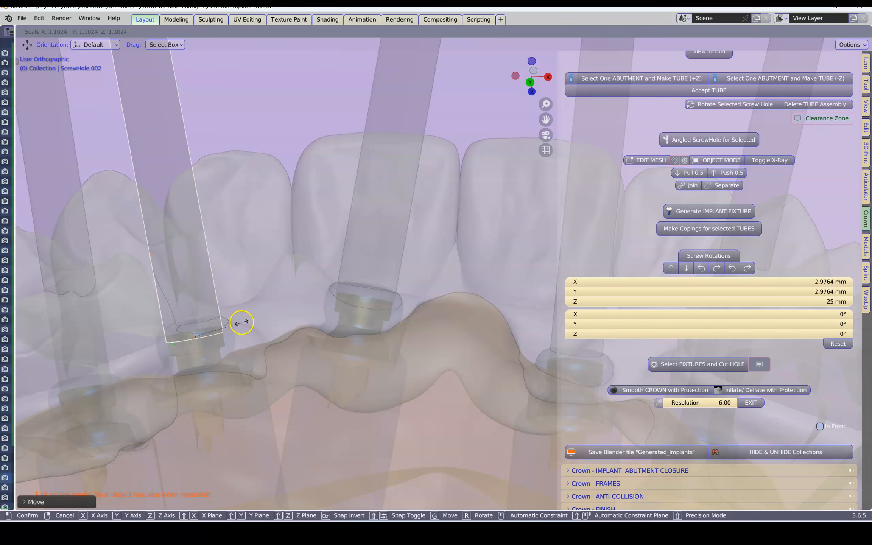
pyautogui.click(242, 322)
# - Raise ScrewHole.001 along its local Z axis to its abutment's upper part and widen it in X and Y only
pyautogui.scroll(-2, 197, 303)
pyautogui.click(184, 230)
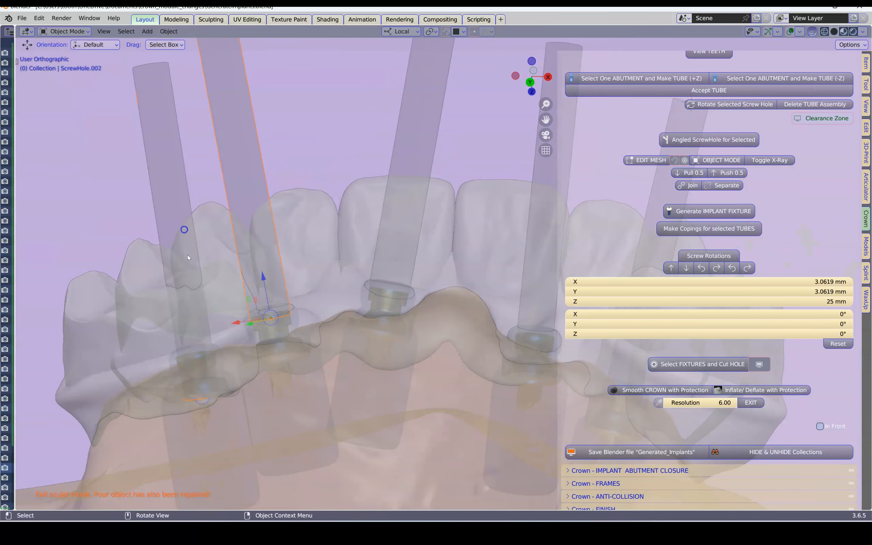
pyautogui.scroll(3, 153, 328)
pyautogui.moveTo(153, 329); pyautogui.dragTo(296, 341, button='middle')
pyautogui.moveTo(296, 340); pyautogui.dragTo(289, 266)
pyautogui.moveTo(302, 277); pyautogui.dragTo(300, 264, button='middle')
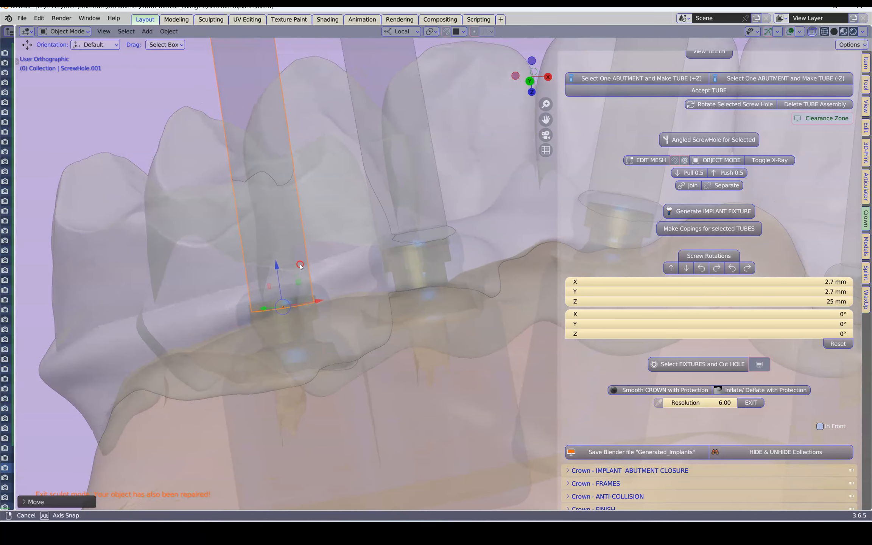
pyautogui.moveTo(277, 271); pyautogui.dragTo(277, 267)
pyautogui.press('s')
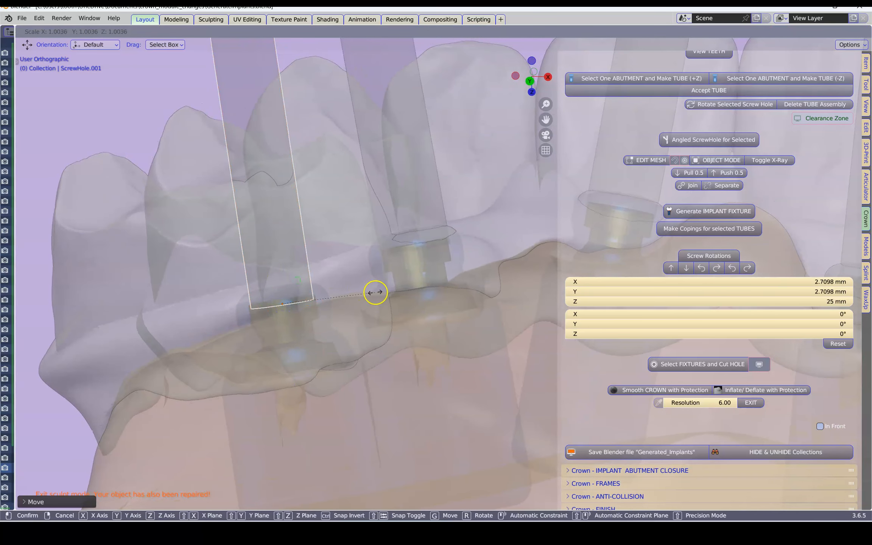
pyautogui.click(388, 289)
# - Raise ScrewHole.004 along its local Z axis into its abutment's upper rim and widen it to about 3.1 mm in X and Y
pyautogui.scroll(-4, 387, 290)
pyautogui.keyDown('shift'); pyautogui.moveTo(389, 290); pyautogui.dragTo(88, 293, button='middle'); pyautogui.keyUp('shift')
pyautogui.click(346, 194)
pyautogui.scroll(5, 305, 241)
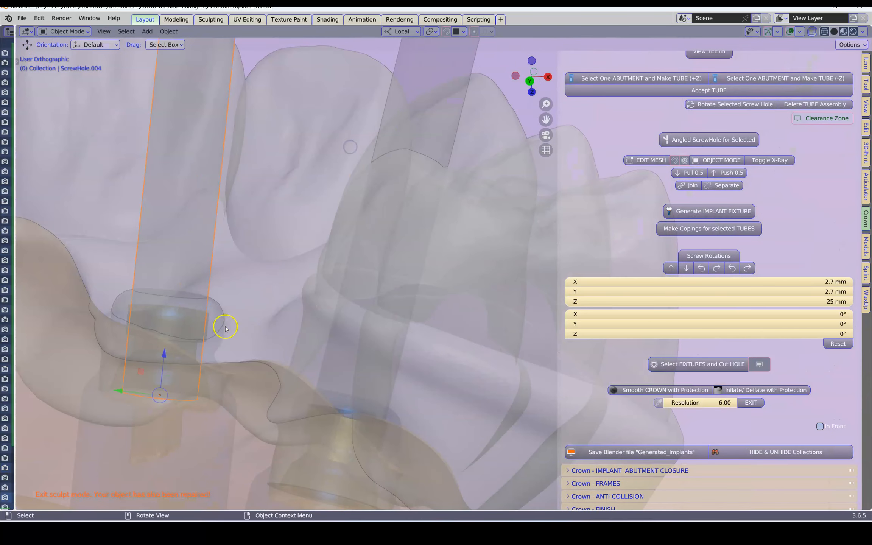
pyautogui.keyDown('shift'); pyautogui.moveTo(223, 324); pyautogui.dragTo(358, 272, button='middle'); pyautogui.keyUp('shift')
pyautogui.moveTo(294, 301); pyautogui.dragTo(317, 215)
pyautogui.moveTo(321, 244); pyautogui.dragTo(327, 236, button='middle')
pyautogui.press('s')
pyautogui.click(379, 266)
# - Raise the remaining ScrewHole cylinder along its local Z axis to the top of its abutment and widen it to about 3.02 mm in X and Y
pyautogui.scroll(-3, 380, 266)
pyautogui.keyDown('shift'); pyautogui.moveTo(382, 263); pyautogui.dragTo(277, 287, button='middle'); pyautogui.keyUp('shift')
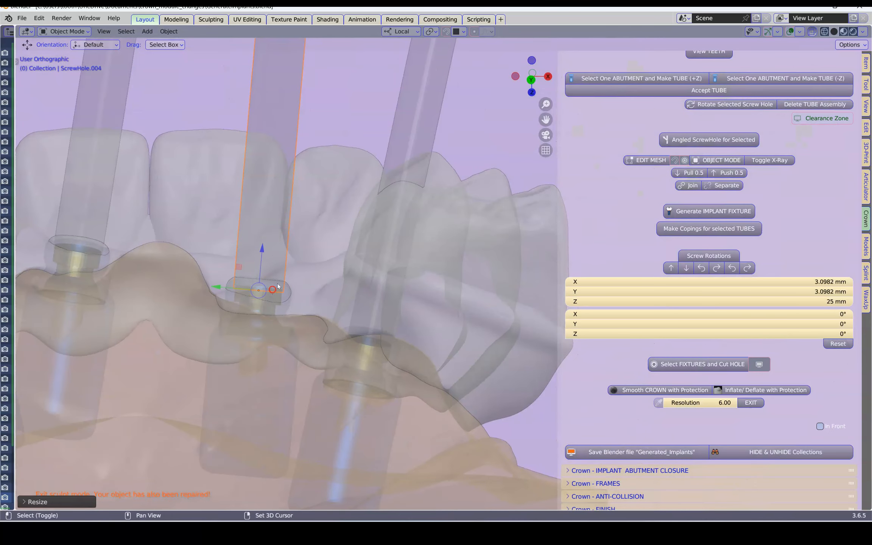
pyautogui.click(404, 161)
pyautogui.scroll(4, 360, 299)
pyautogui.keyDown('shift'); pyautogui.moveTo(349, 341); pyautogui.dragTo(391, 181, button='middle'); pyautogui.keyUp('shift')
pyautogui.moveTo(330, 318)
pyautogui.mouseDown(button='middle')
pyautogui.moveTo(343, 304)
pyautogui.moveTo(345, 323)
pyautogui.mouseUp(button='middle')
pyautogui.moveTo(340, 323); pyautogui.dragTo(345, 271)
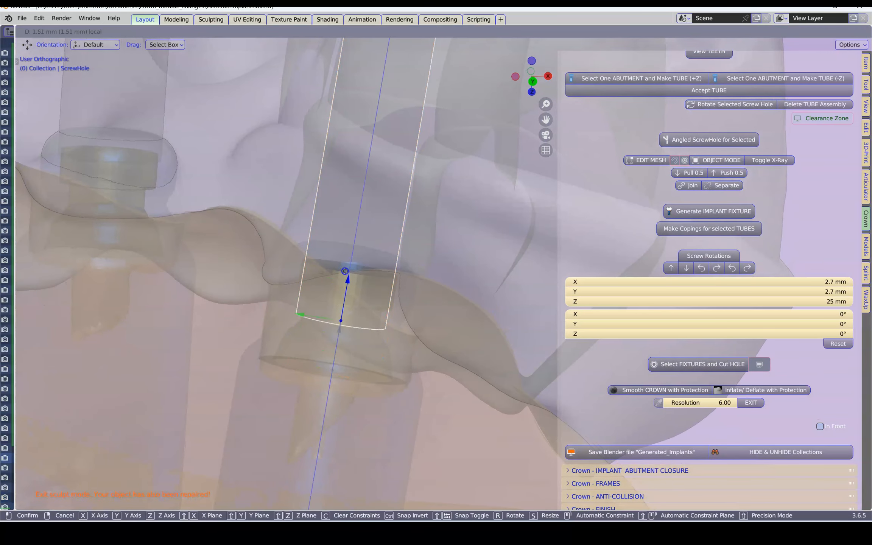
pyautogui.moveTo(355, 226); pyautogui.dragTo(357, 227)
pyautogui.press('s')
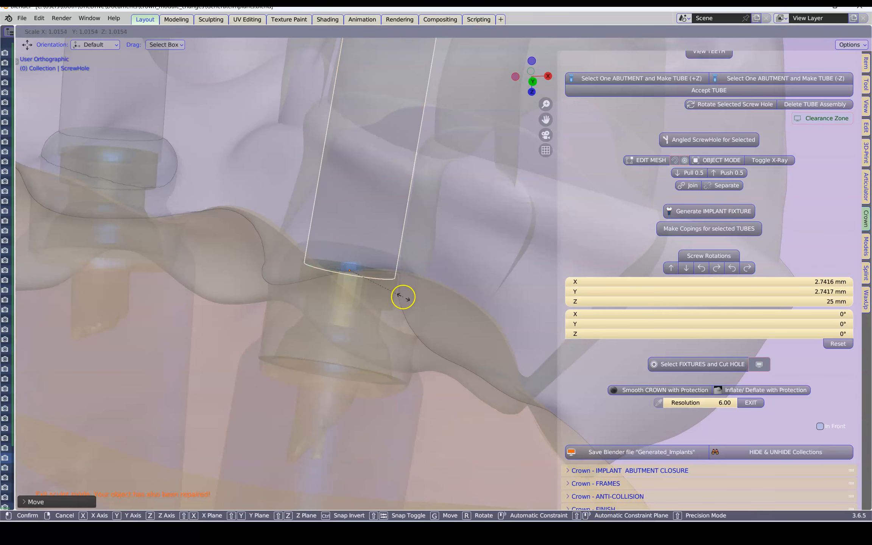
pyautogui.click(411, 296)
# - Turn off X-ray display, select the generated fixture, and cut the screw holes through it
pyautogui.scroll(-5, 392, 255)
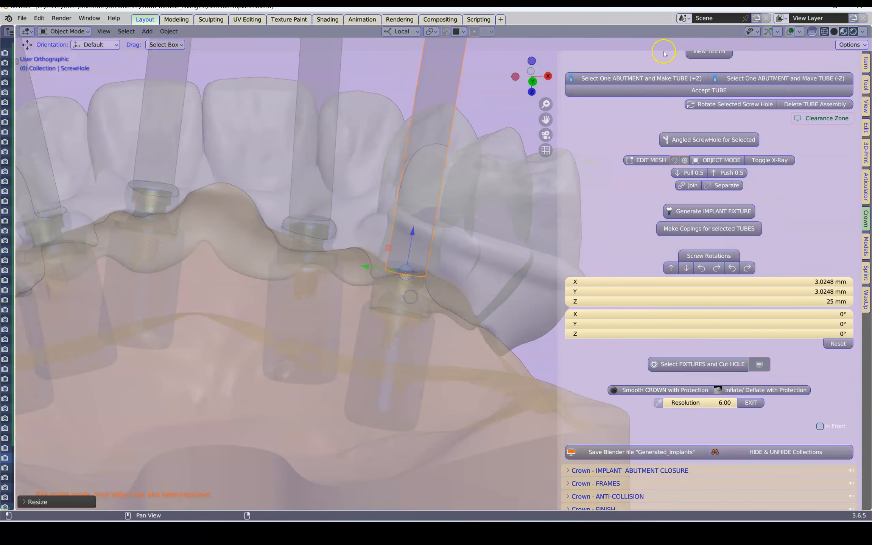
pyautogui.click(805, 31)
pyautogui.moveTo(443, 129); pyautogui.dragTo(424, 228, button='middle')
pyautogui.click(373, 173)
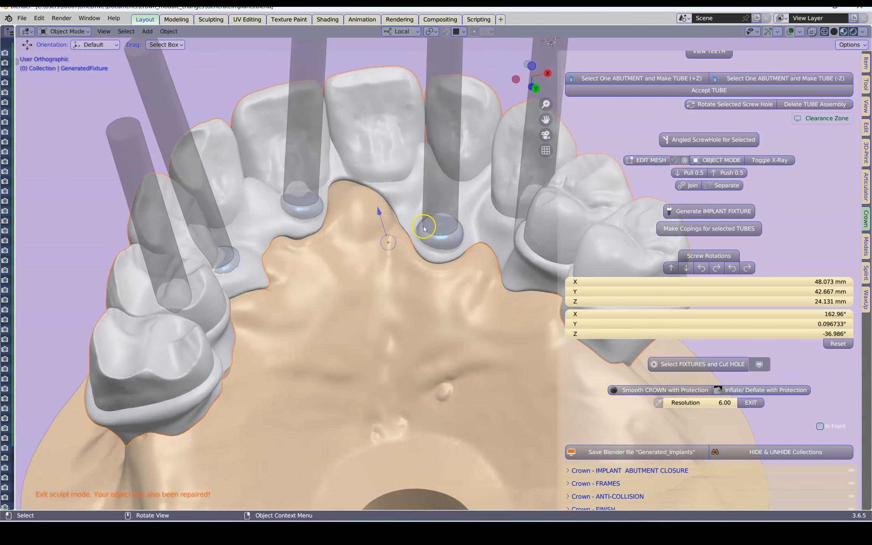
pyautogui.scroll(-1, 692, 368)
pyautogui.click(690, 359)
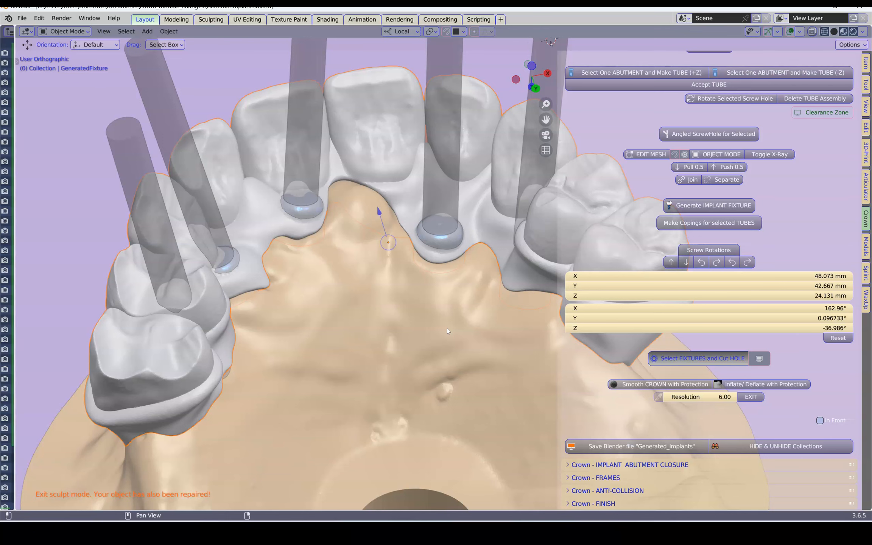
pyautogui.keyDown('ctrl'); pyautogui.click(374, 95); pyautogui.keyUp('ctrl')
# - Show the viewport toolbar, unhide all objects, and select the antagonist model
pyautogui.scroll(3, 373, 104)
pyautogui.moveTo(369, 114); pyautogui.dragTo(397, 331, button='middle')
pyautogui.press('t')
pyautogui.scroll(-2, 311, 314)
pyautogui.scroll(-2, 308, 312)
pyautogui.scroll(-3, 308, 314)
pyautogui.hotkey('alt', 'h')
pyautogui.click(396, 330)
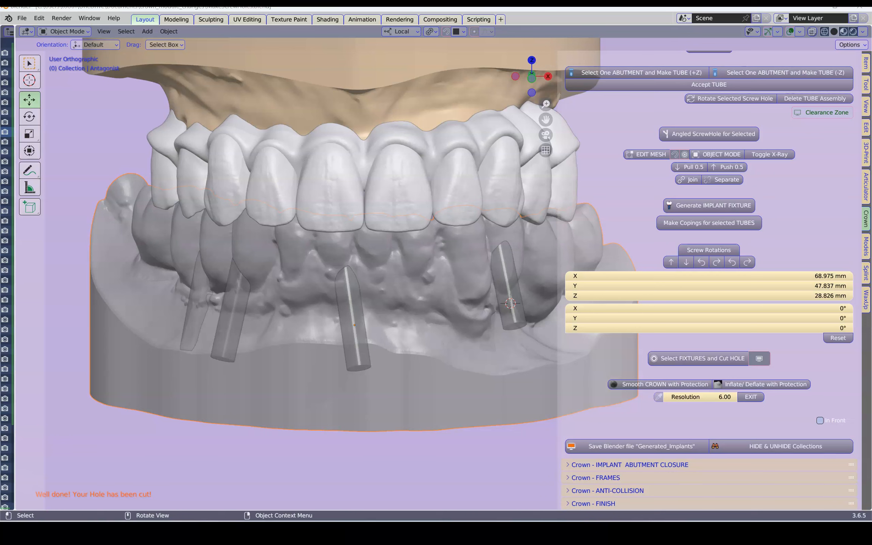